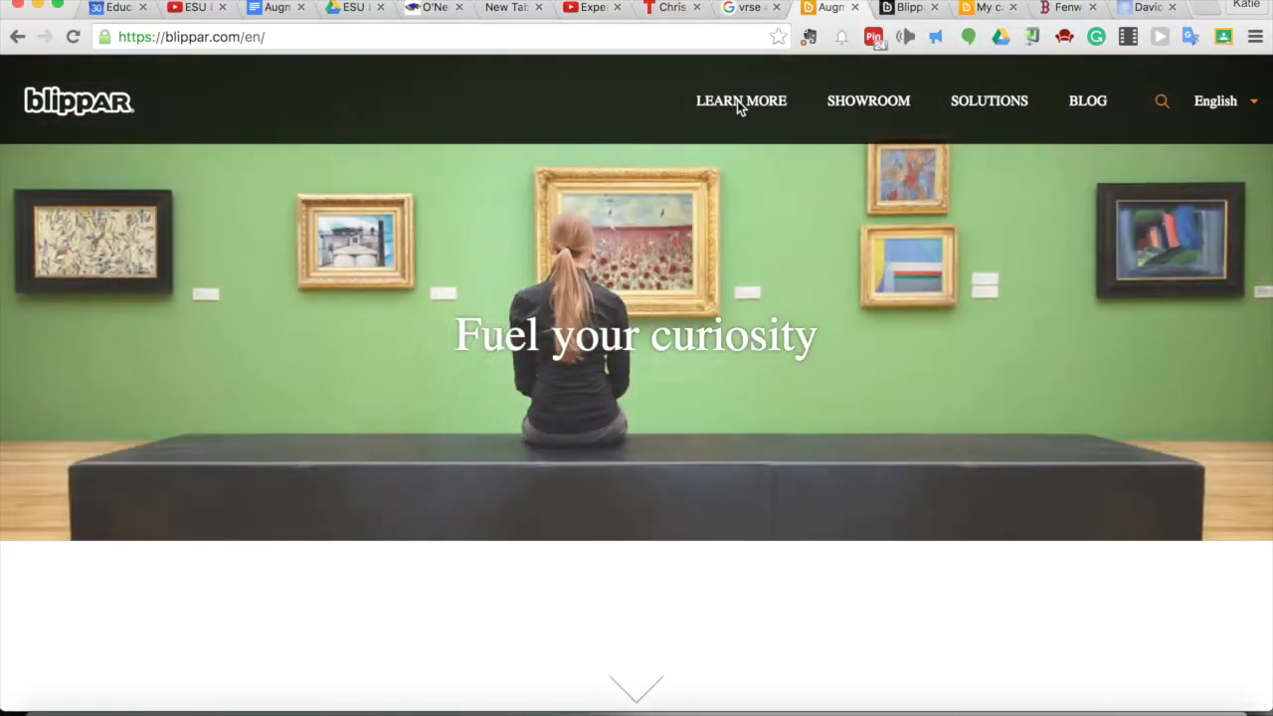
- Open the Blippar for Education page and look through its information for educators and content providers
mouse_move(739, 108)
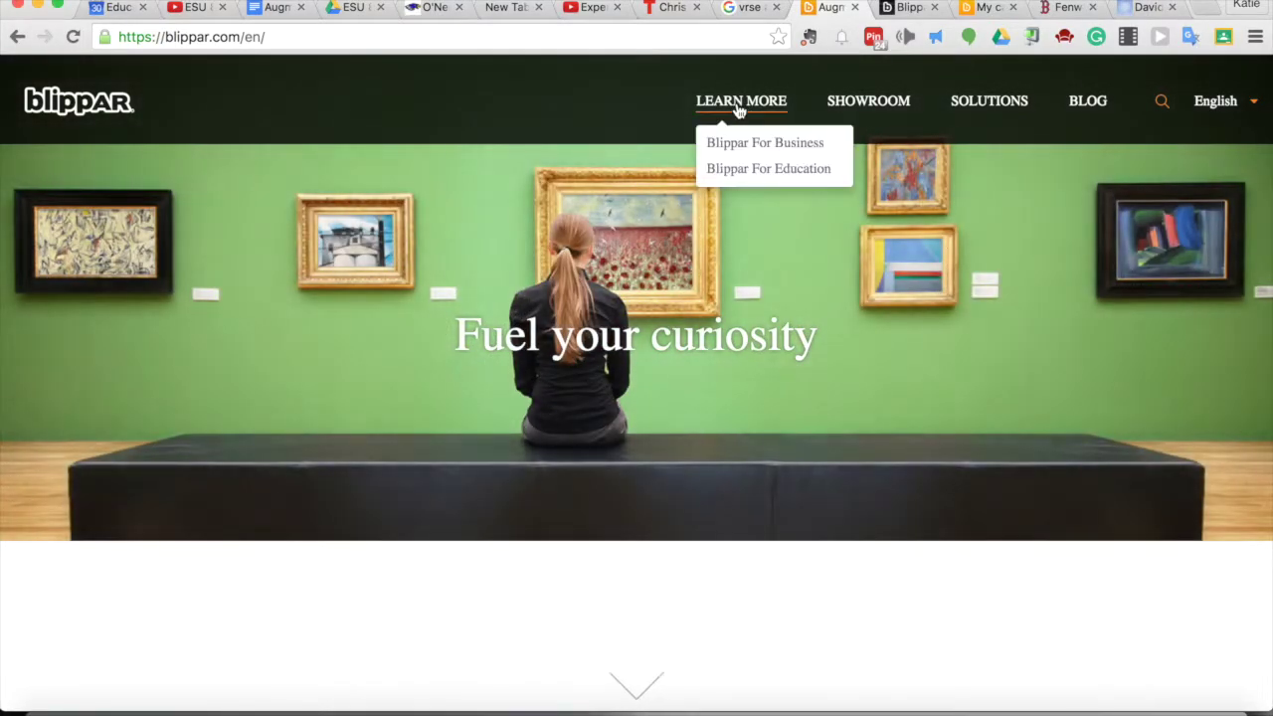
left_click(753, 177)
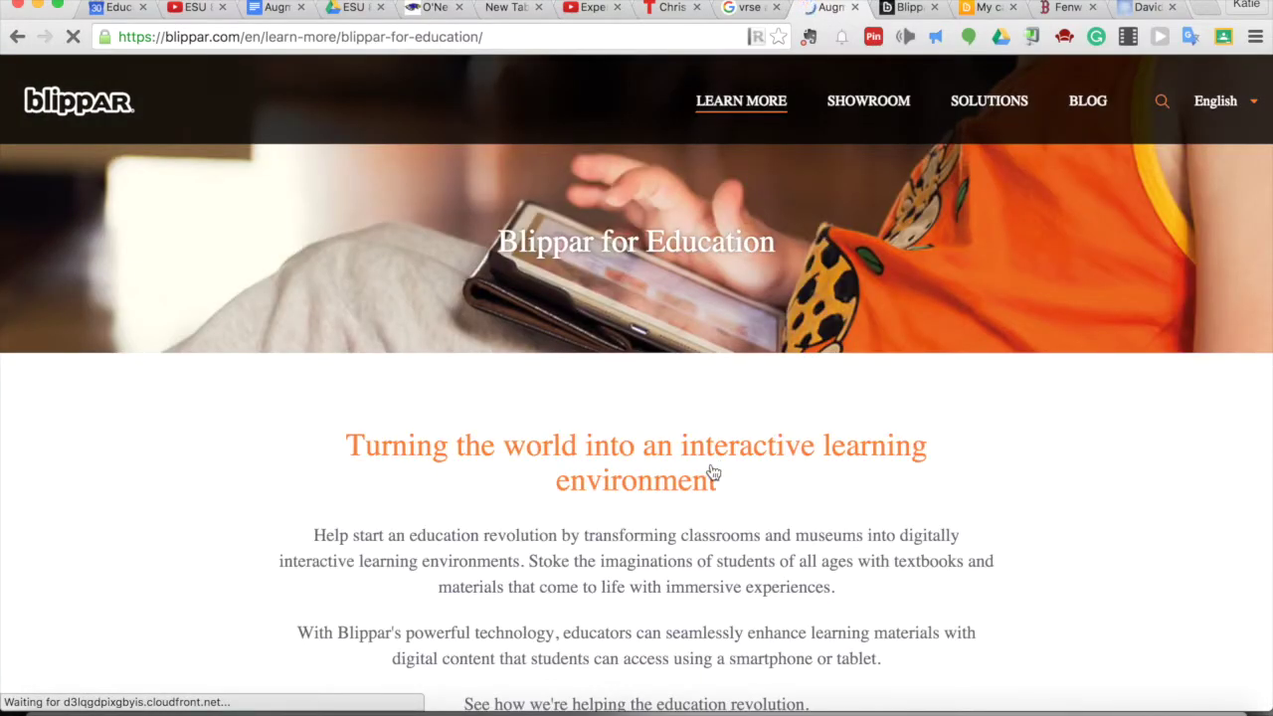
scroll(710, 470, "down", 3)
scroll(711, 470, "down", 10)
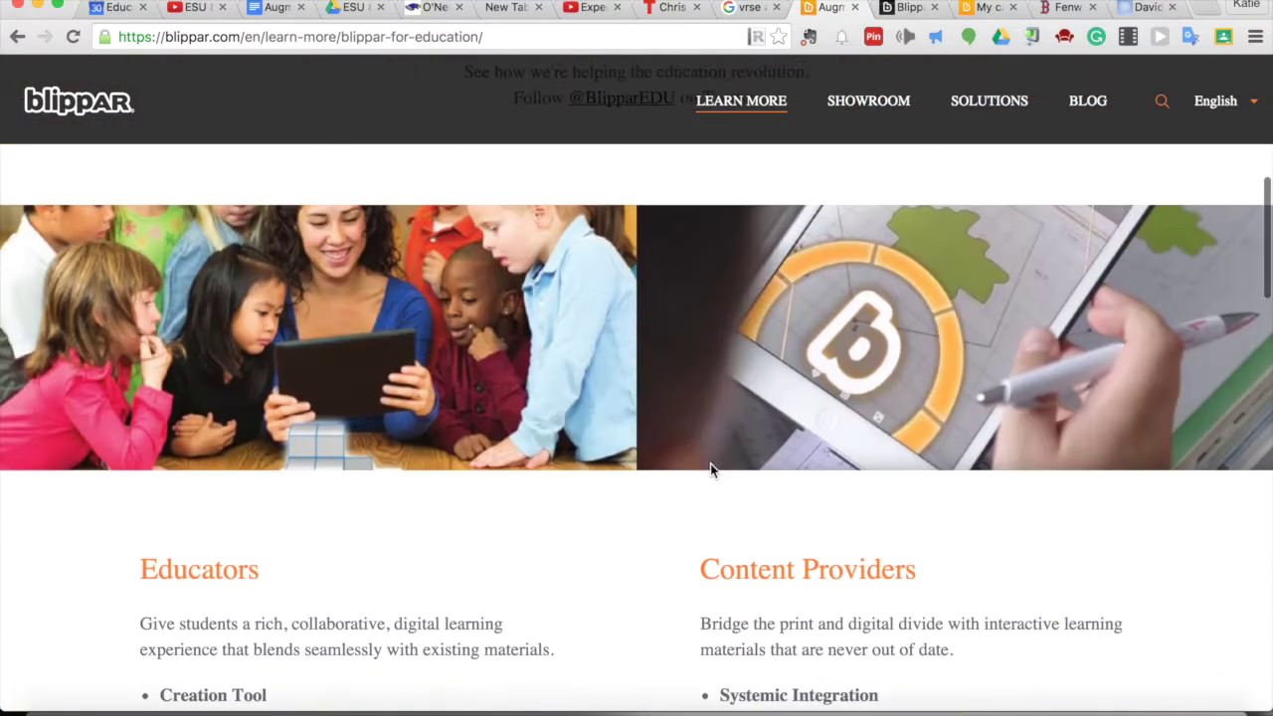
scroll(710, 470, "down", 15)
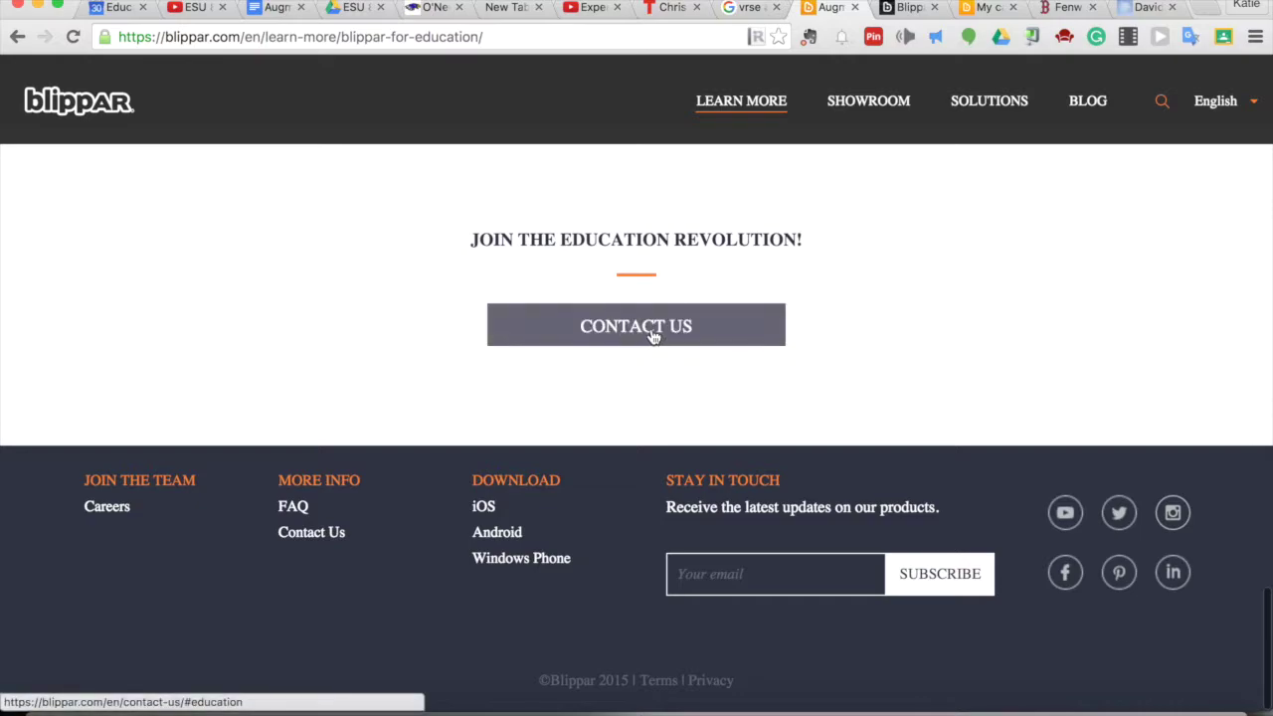
- Open the education contact page and review its enquiry form and office locations
left_click(653, 334)
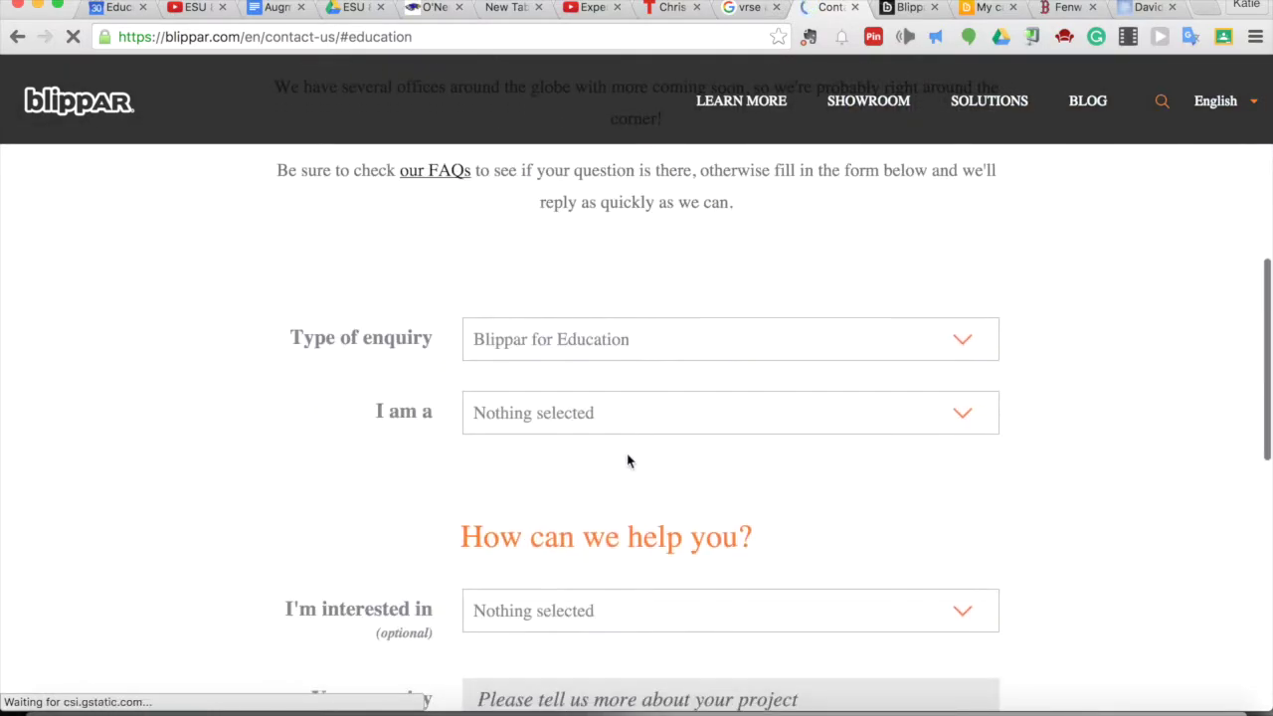
scroll(628, 458, "down", 3)
scroll(628, 461, "down", 5)
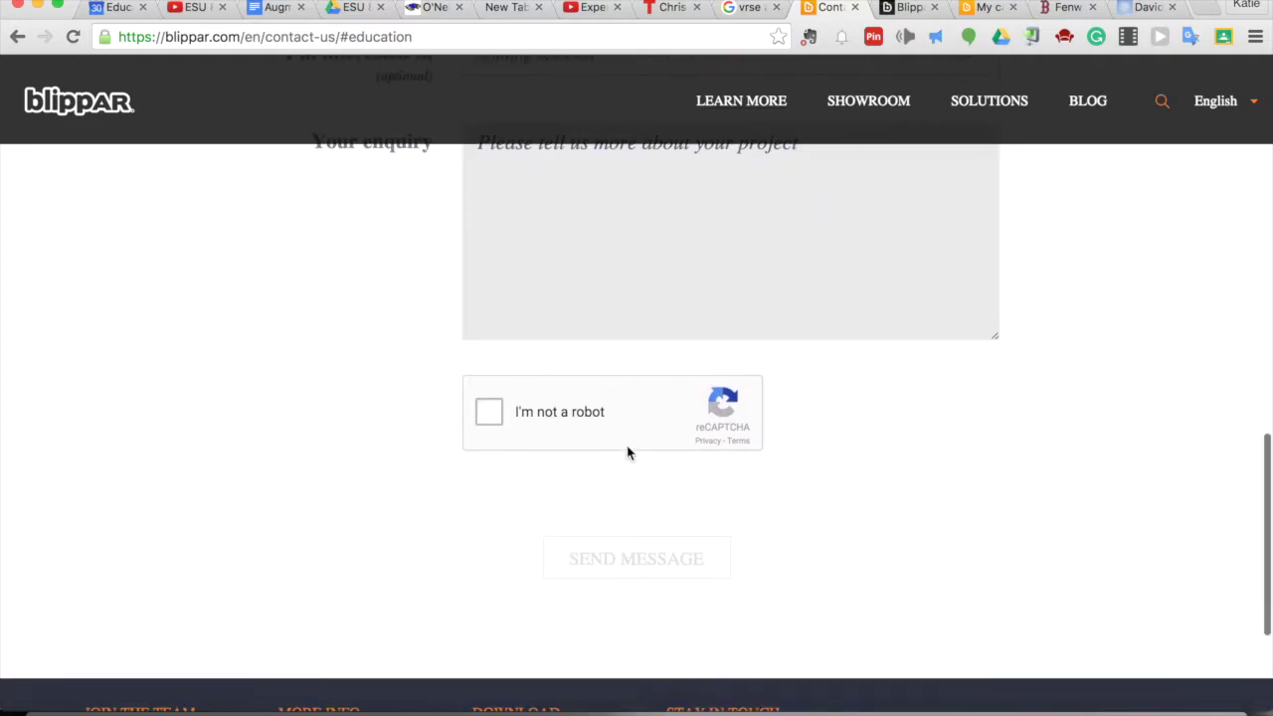
scroll(628, 452, "up", 20)
scroll(627, 453, "up", 5)
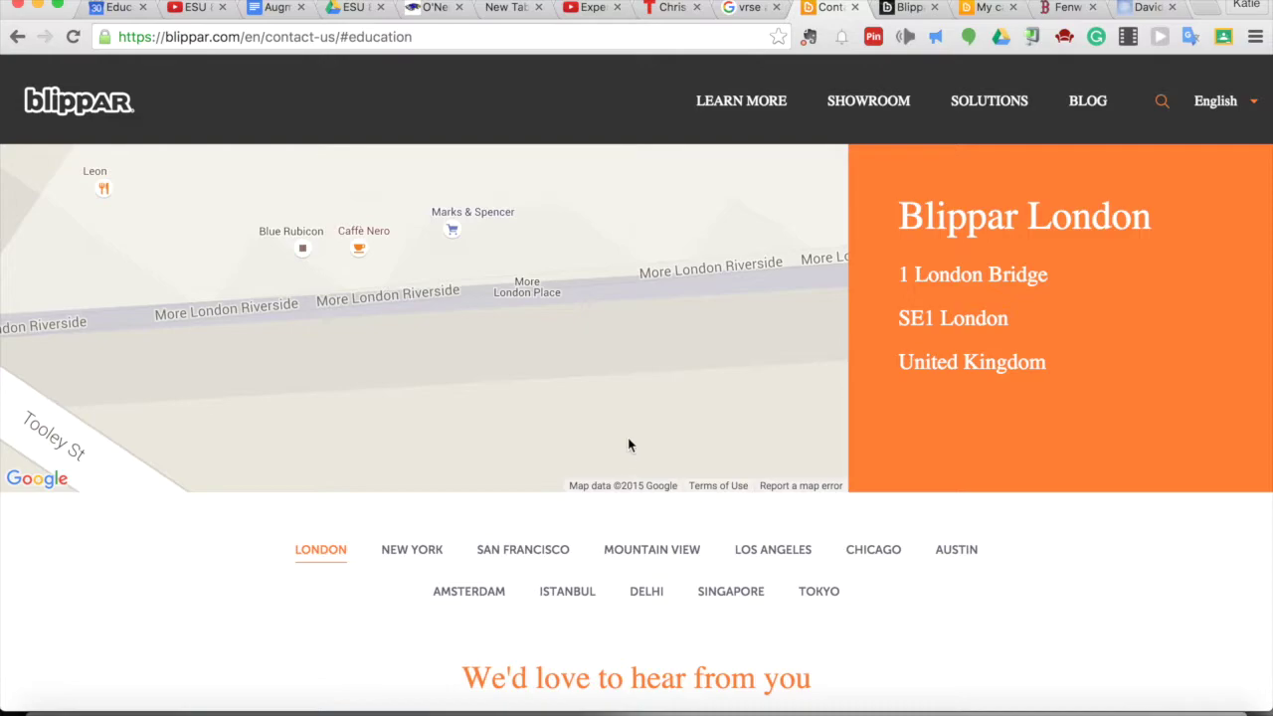
- Look at the Blippbuilder knowledge base guides and the user management page of the Blippar dashboard
left_click(894, 8)
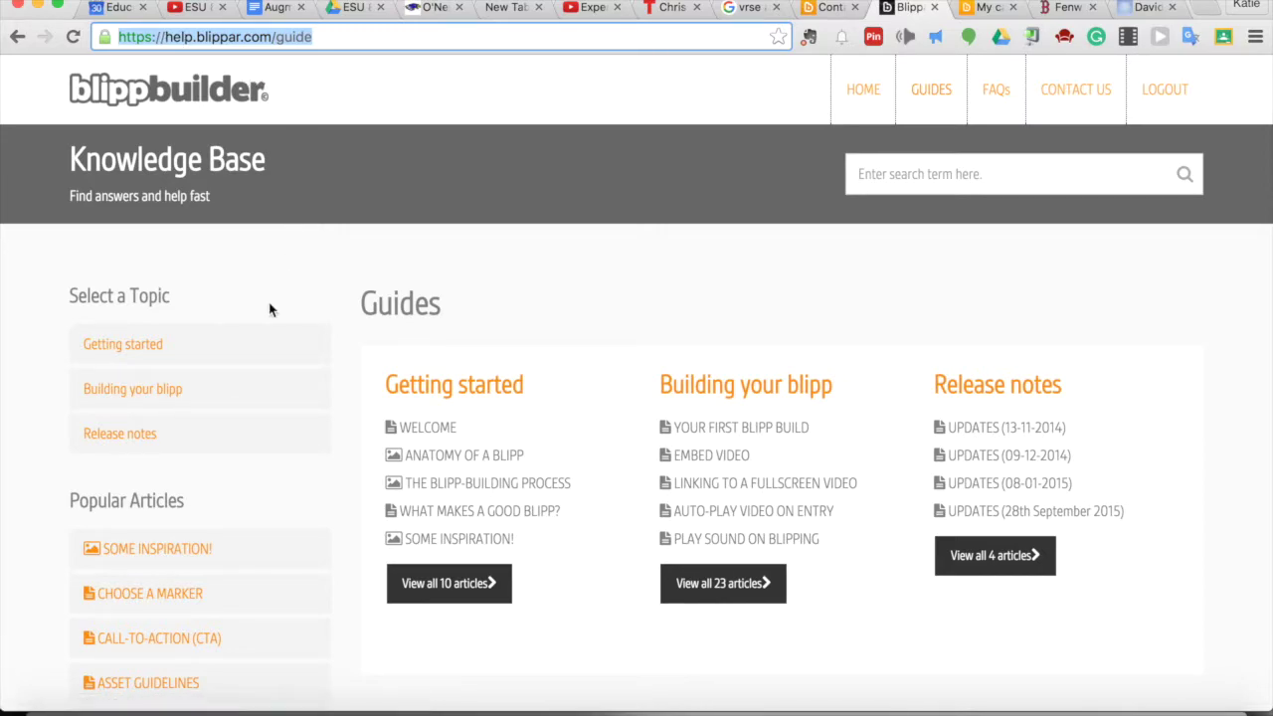
left_click(249, 343)
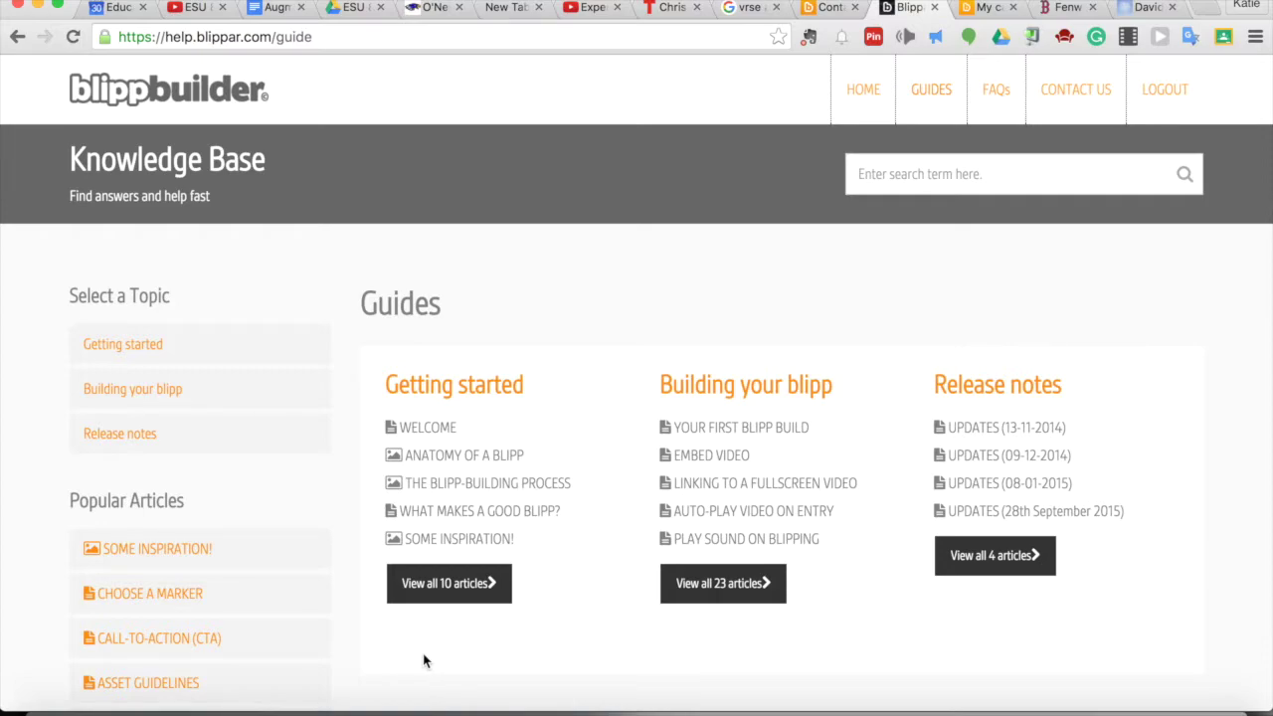
left_click(978, 11)
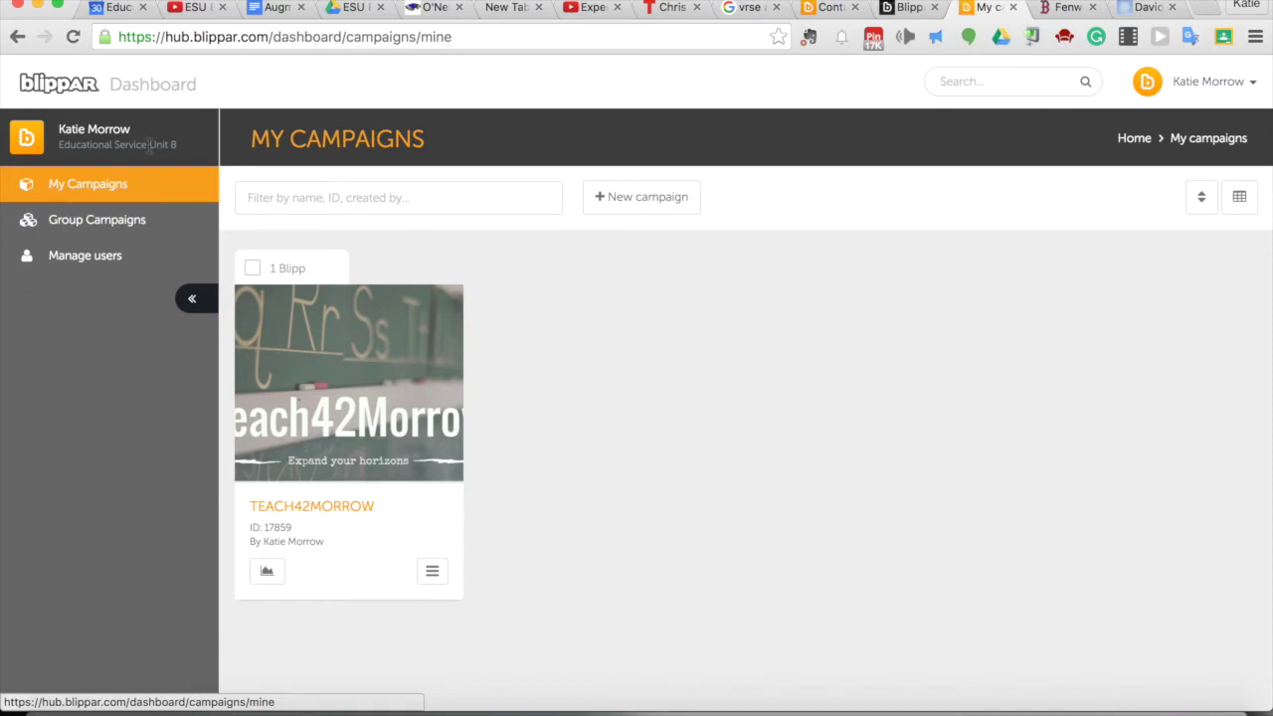
left_click(108, 264)
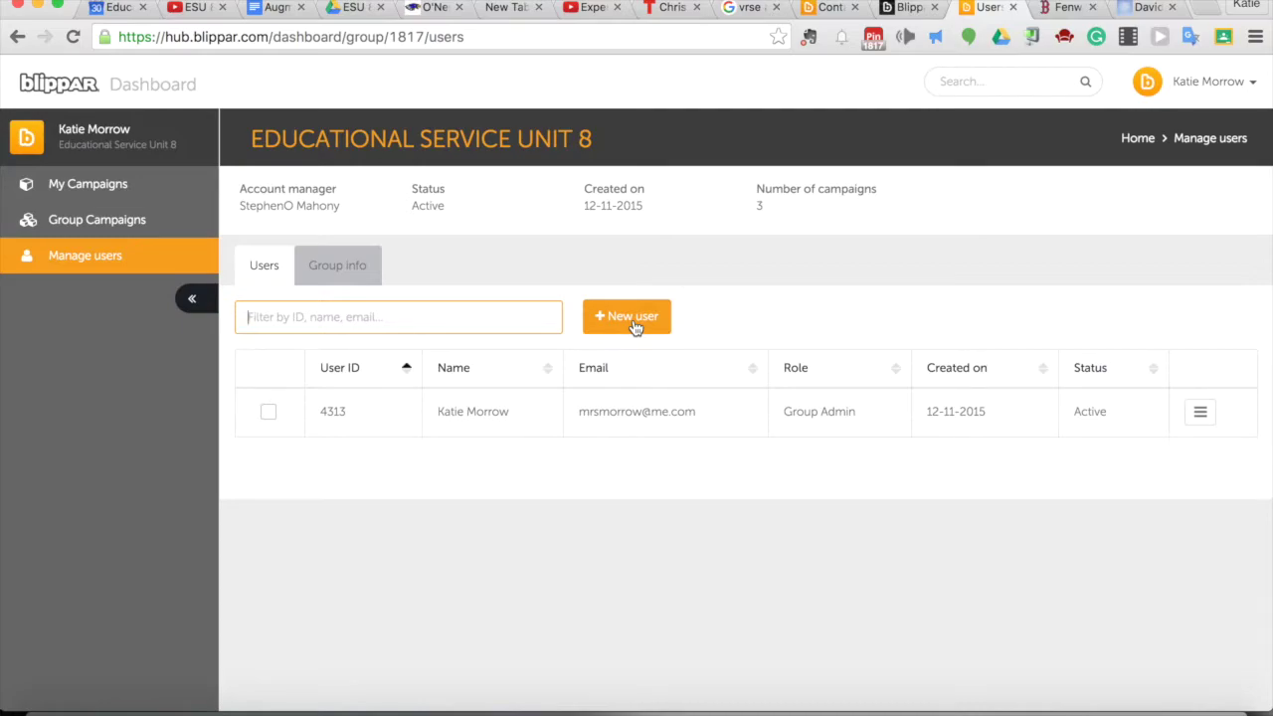
- Create a new campaign named "Book Report" among the personal campaigns
left_click(143, 196)
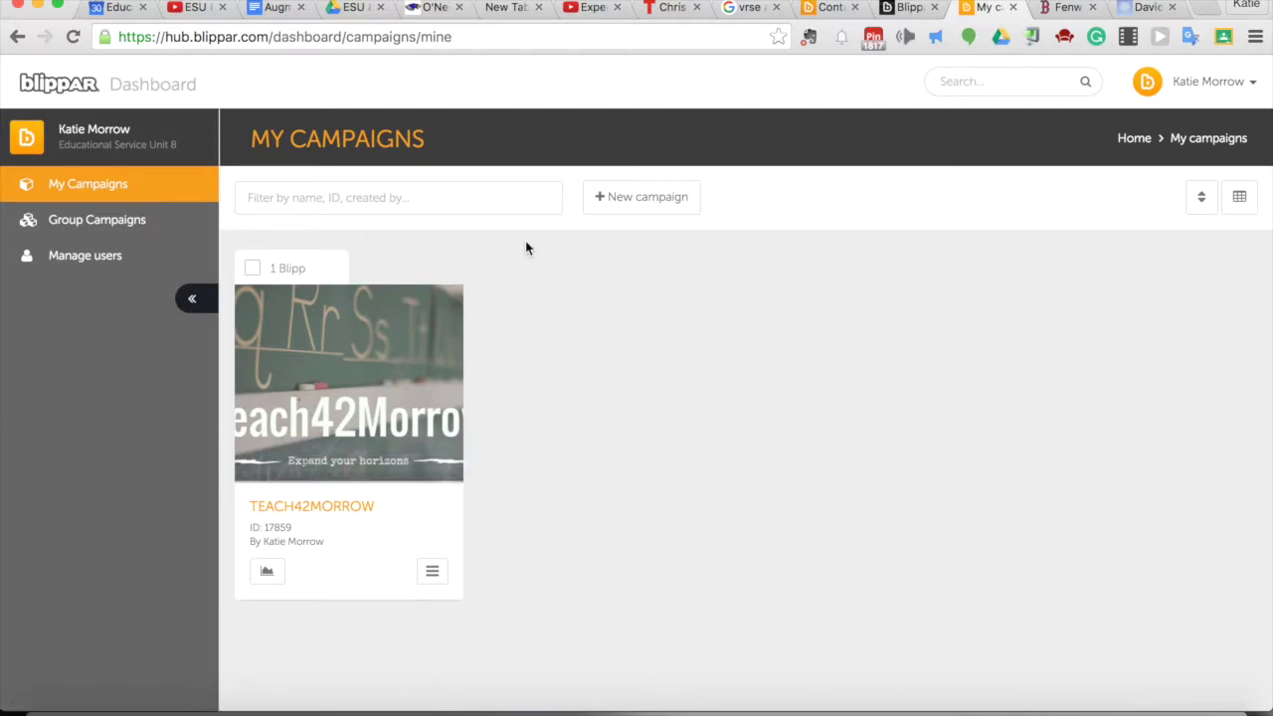
left_click(624, 198)
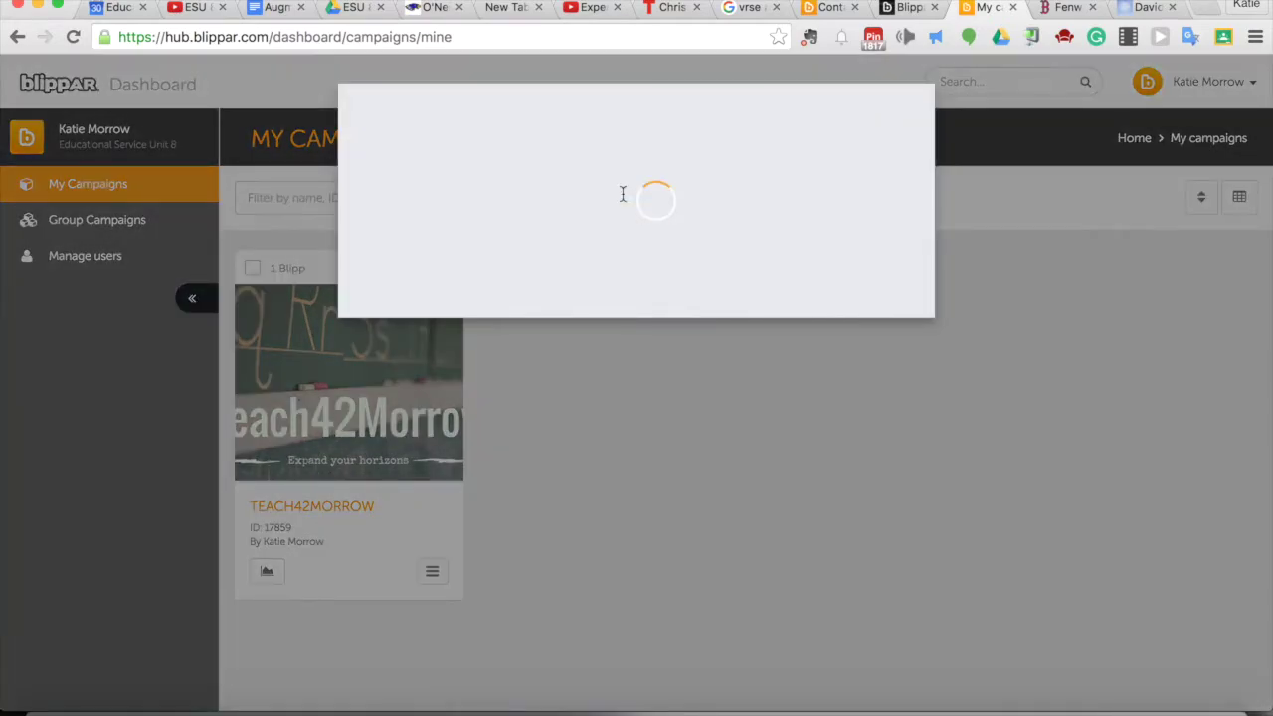
type("Book ")
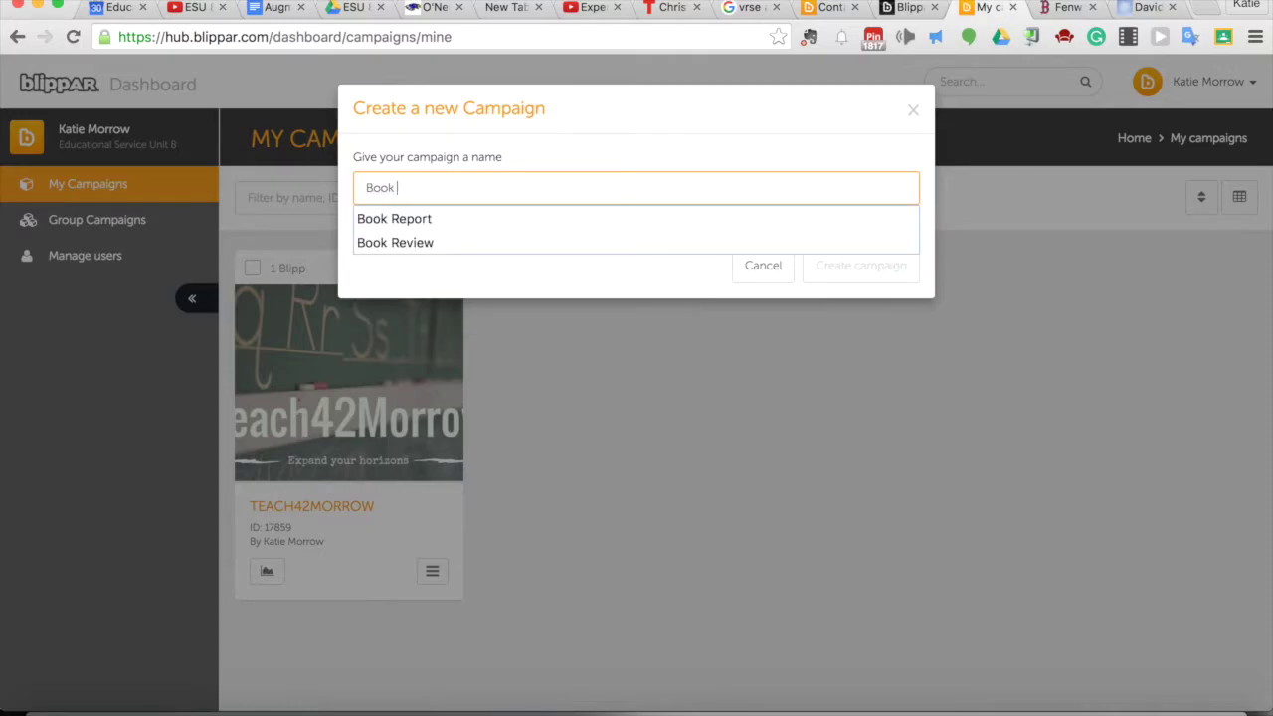
type("Report")
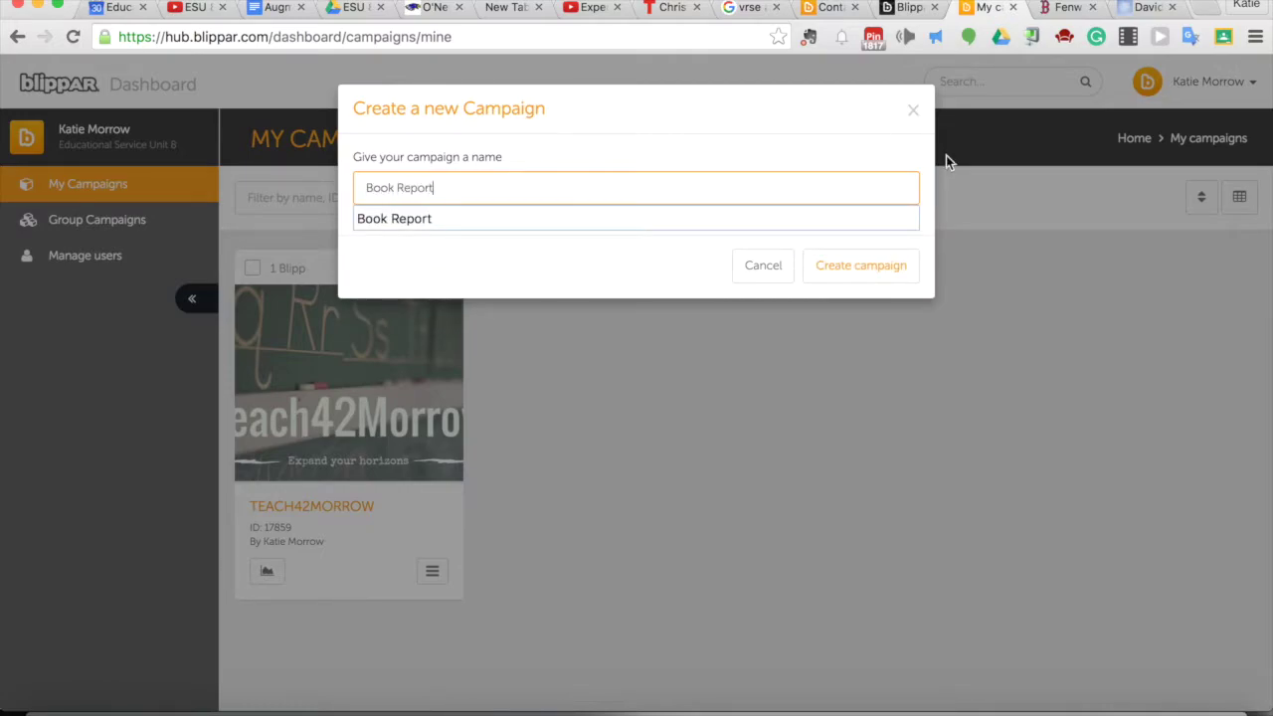
left_click(866, 275)
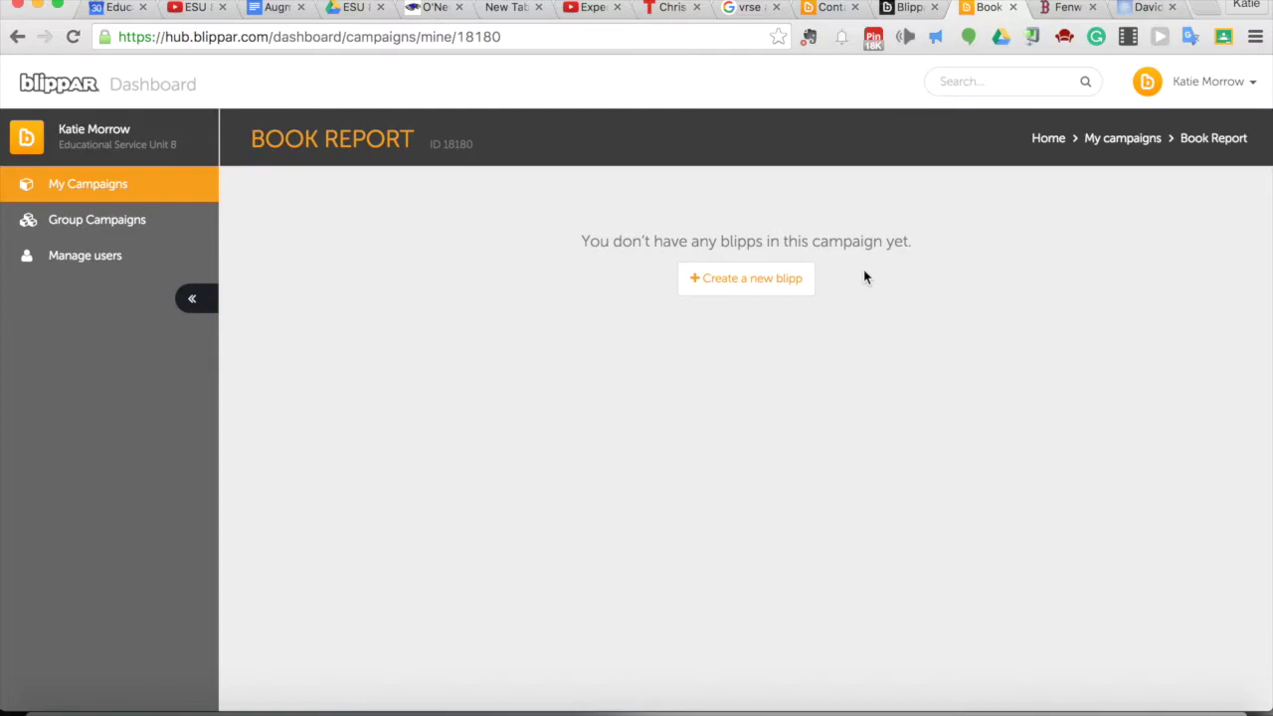
- Create a new blipp named "Fenway" in the campaign, using the bookcover image from the Desktop as its marker
left_click(770, 284)
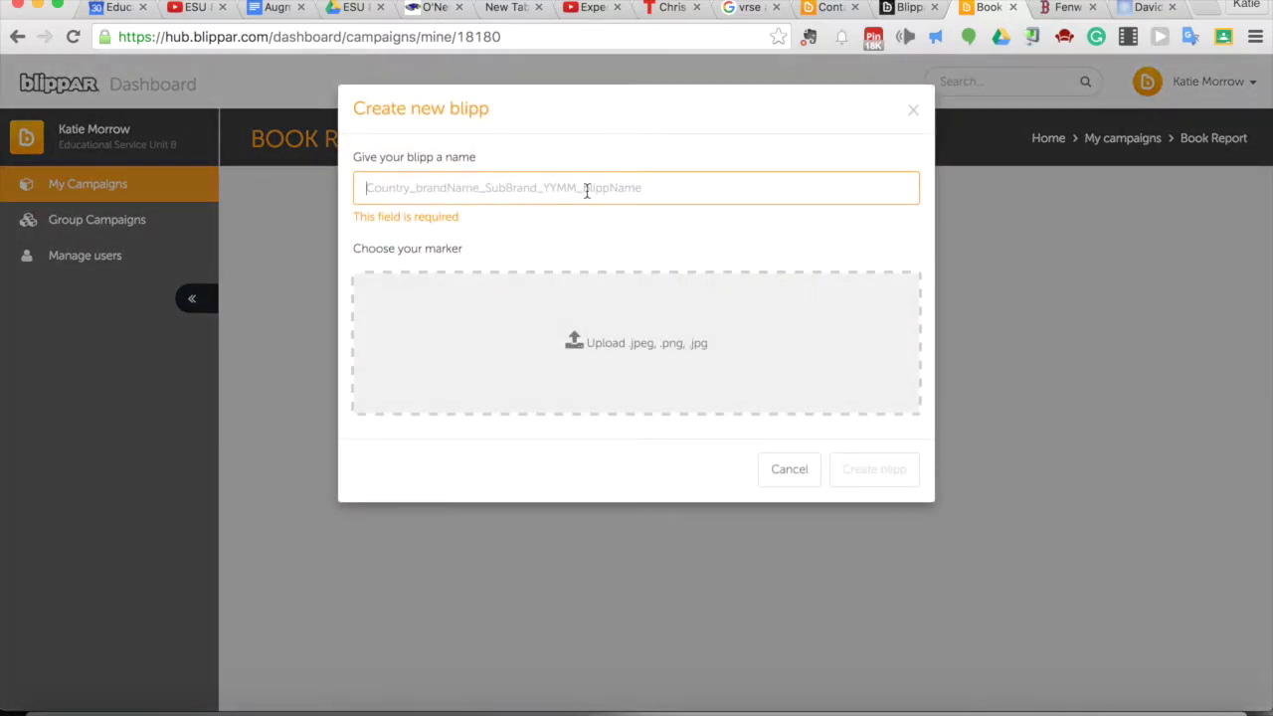
type("Fenway")
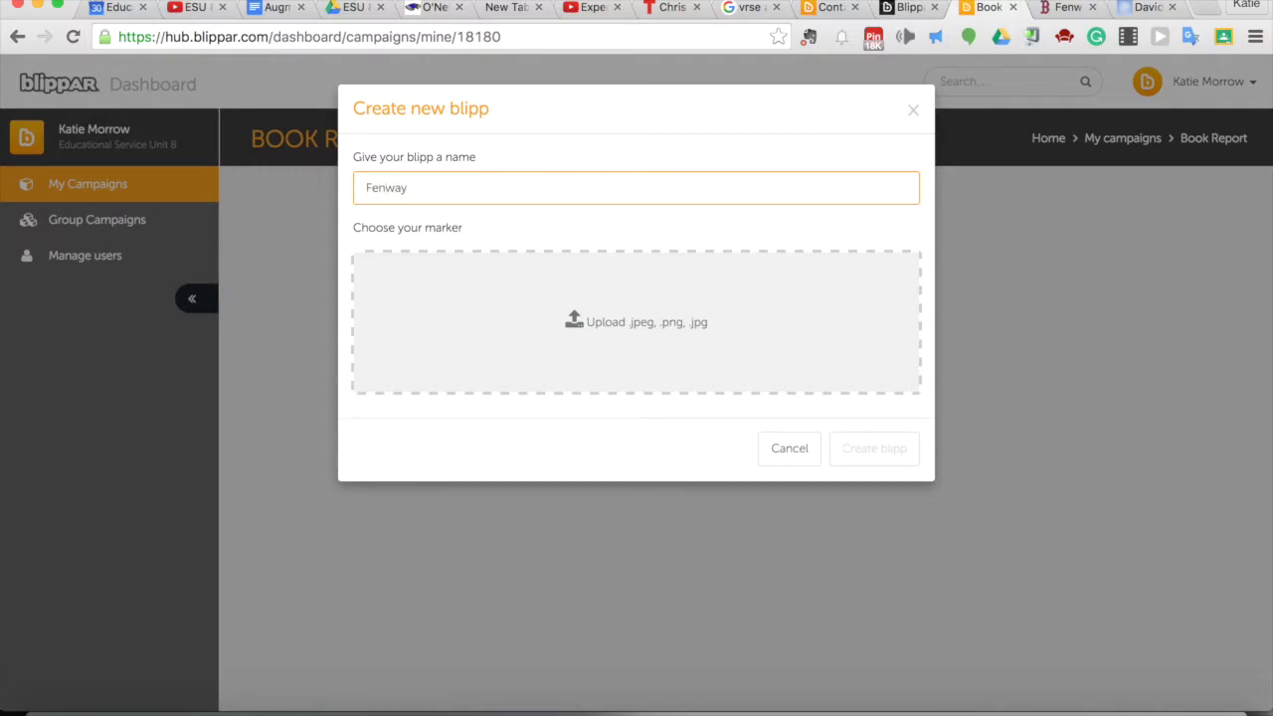
left_click(578, 325)
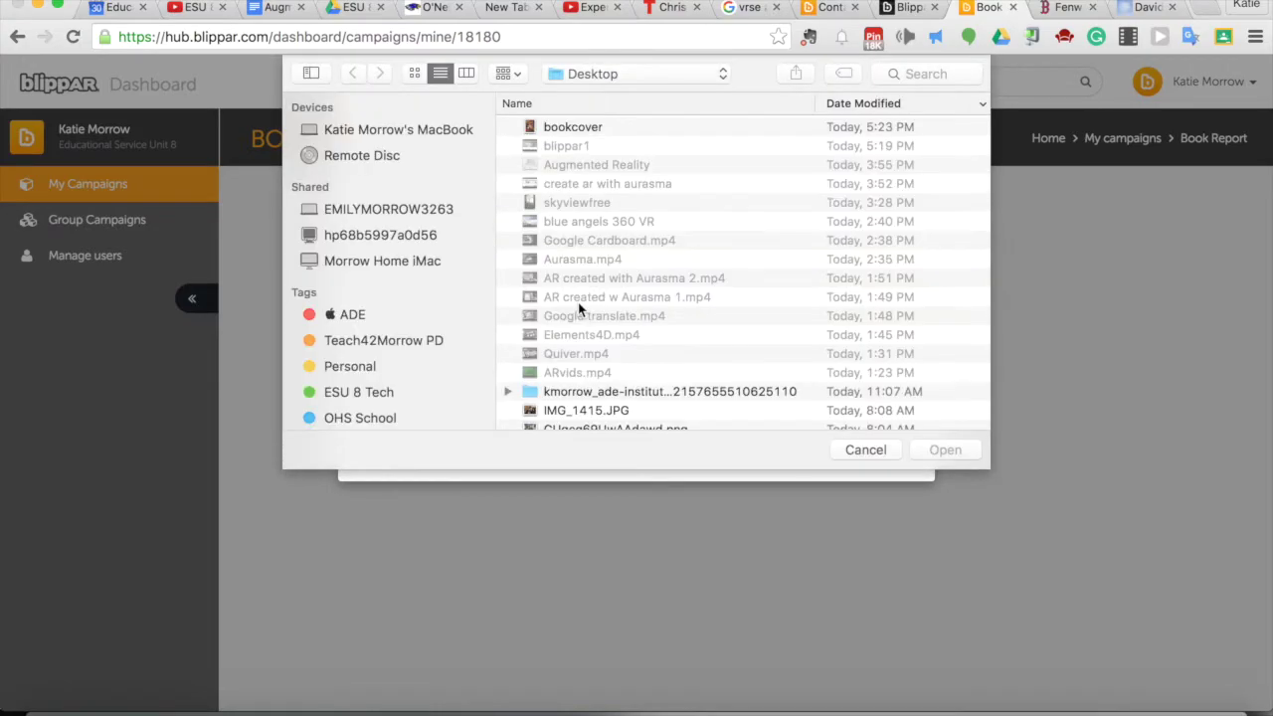
left_click(574, 132)
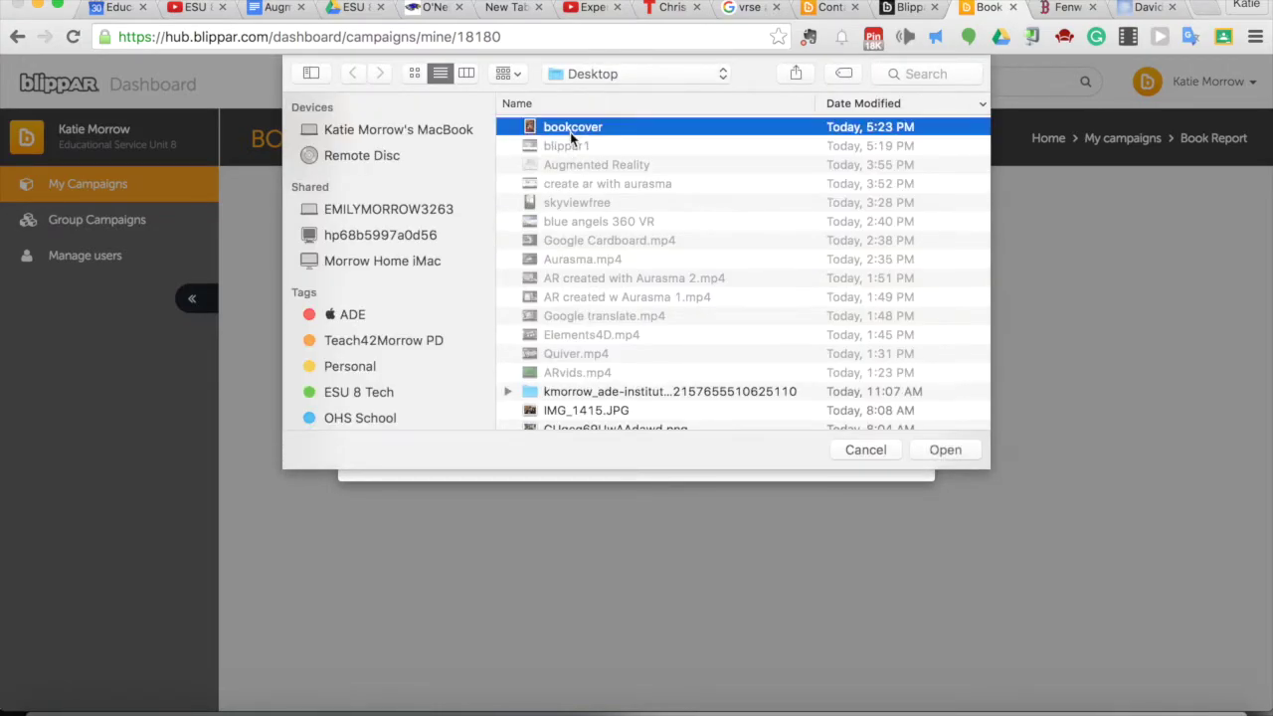
left_click(942, 448)
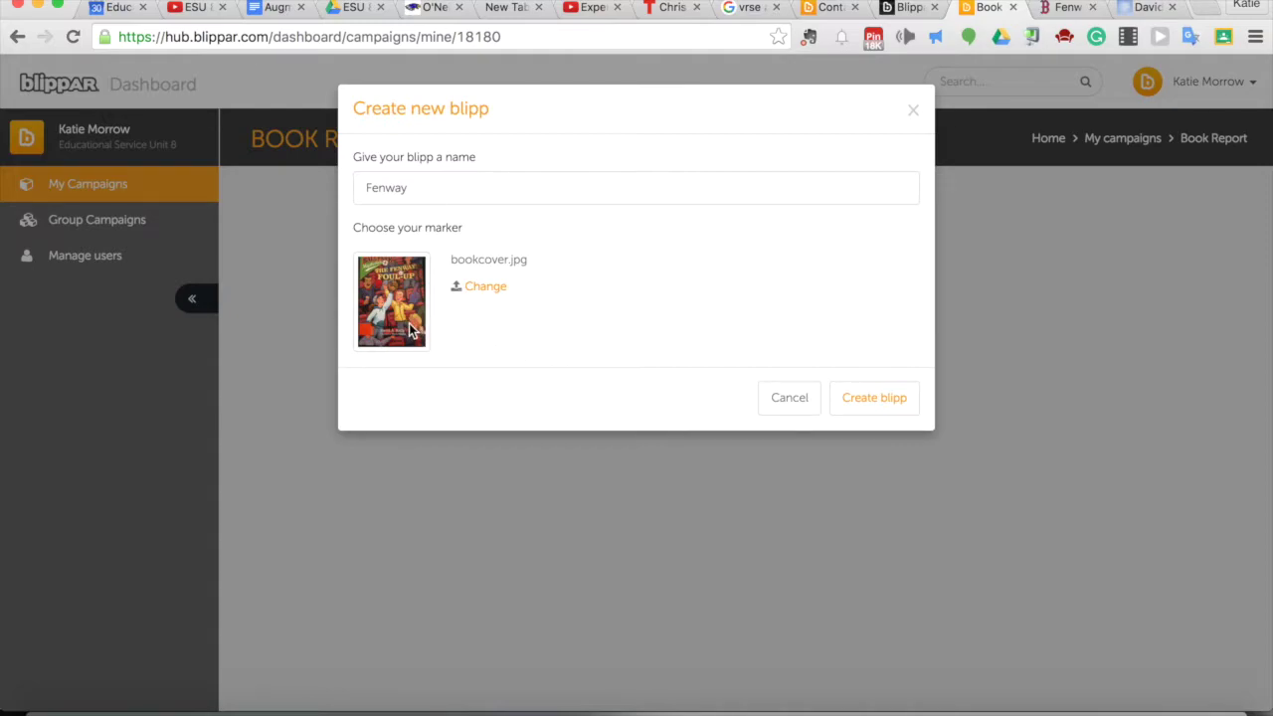
left_click(849, 397)
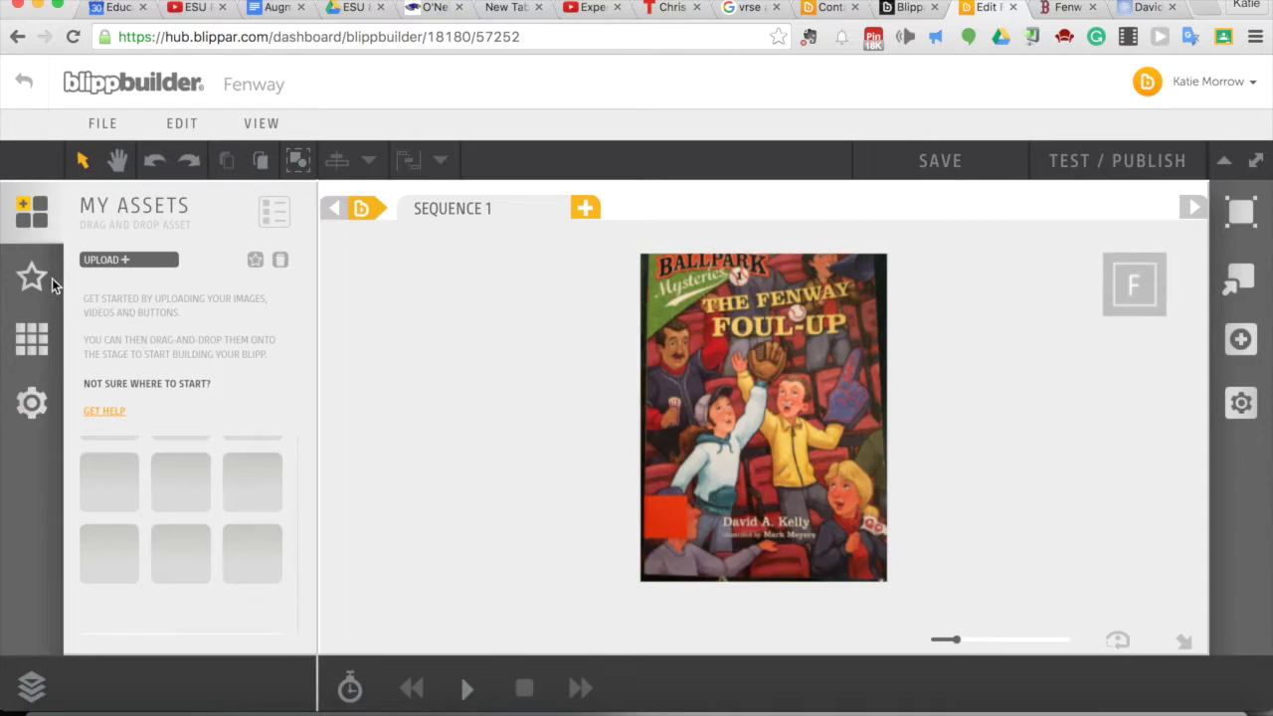
- Place the Listen button with icon from the Blipp Library on the book cover, scaled to about 44% at about X -152 px, Y 82 px
left_click(24, 342)
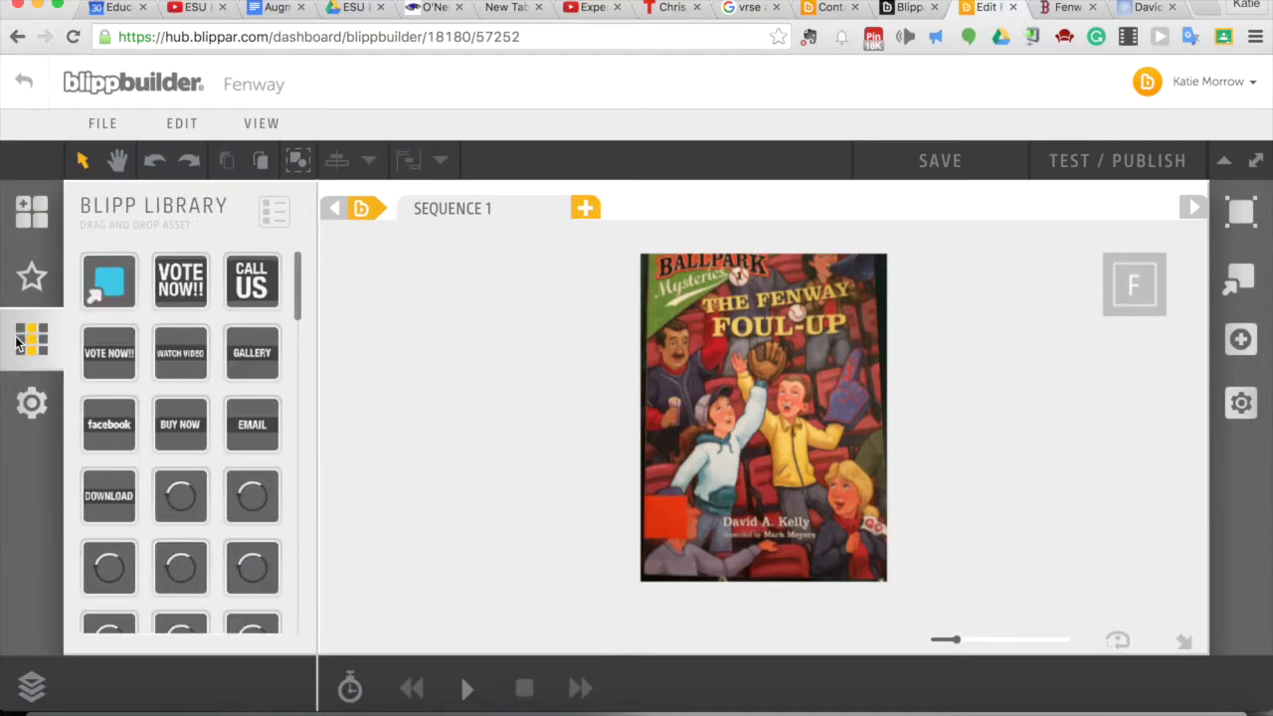
mouse_move(167, 425)
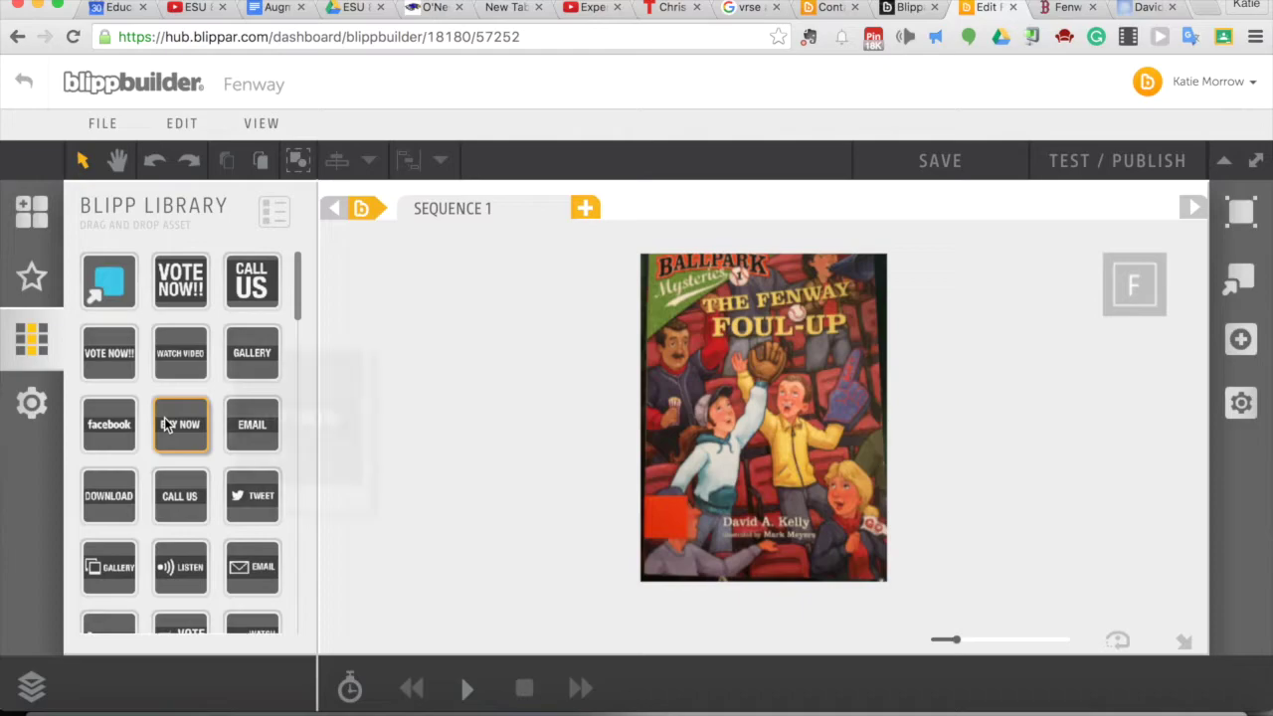
scroll(167, 424, "down", 1)
scroll(167, 425, "down", 2)
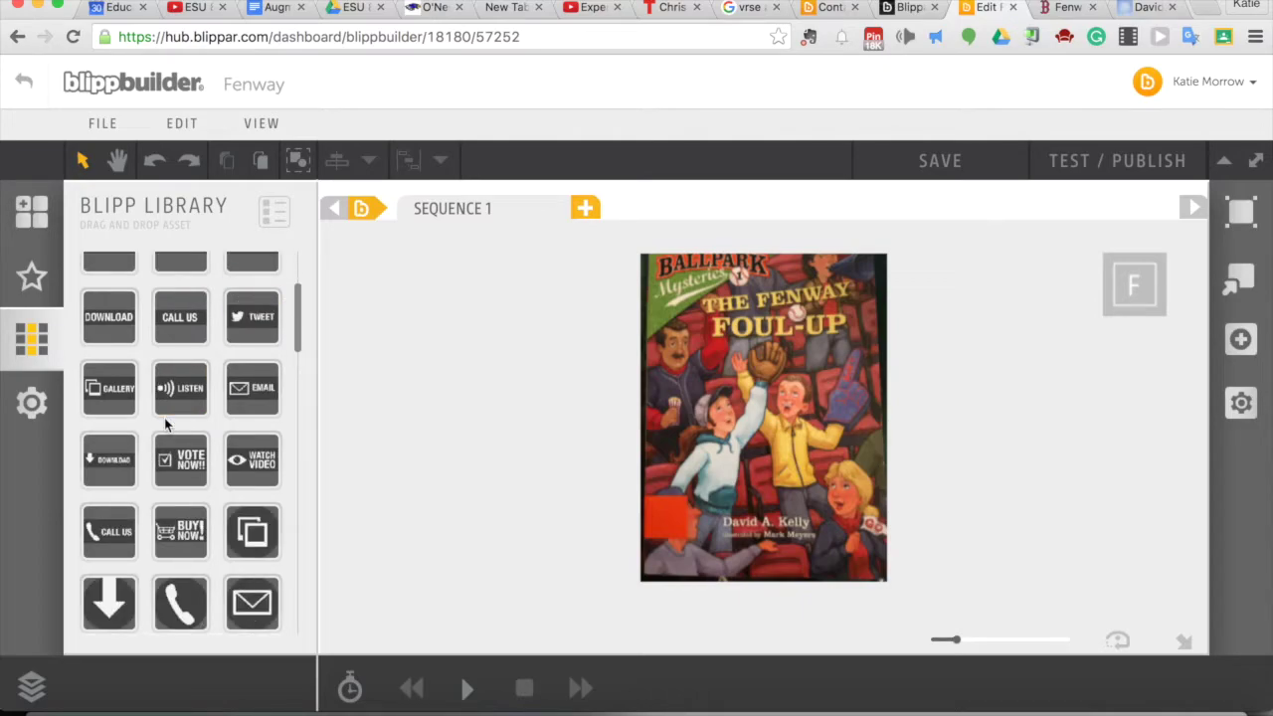
left_click_drag(176, 396, 820, 374)
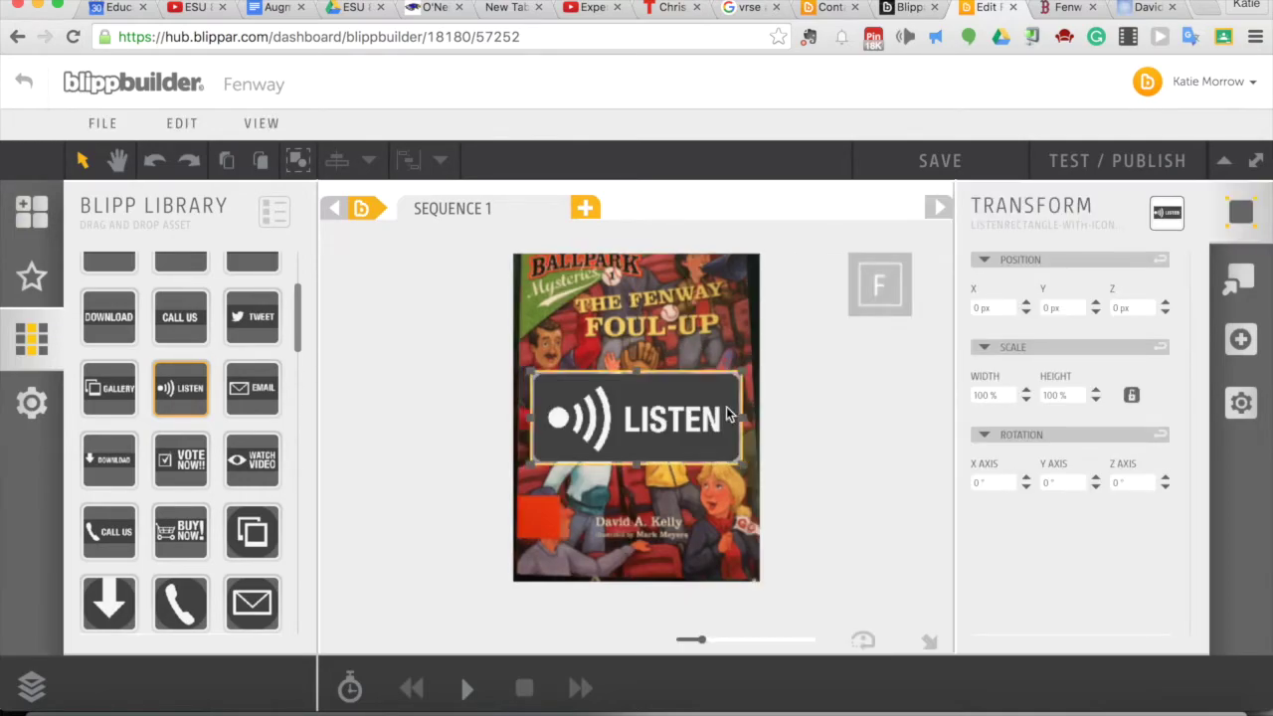
left_click_drag(530, 376, 555, 370)
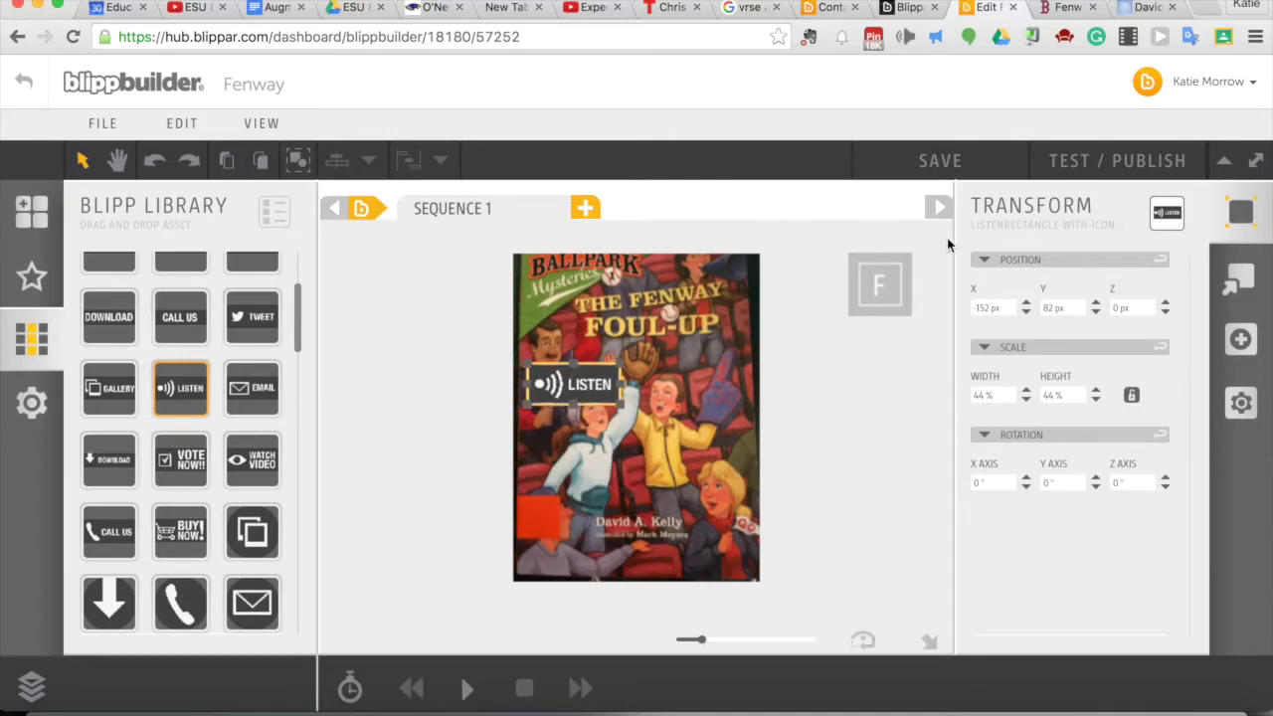
- Set the Listen button's action on tap to Play Sound
left_click(1237, 276)
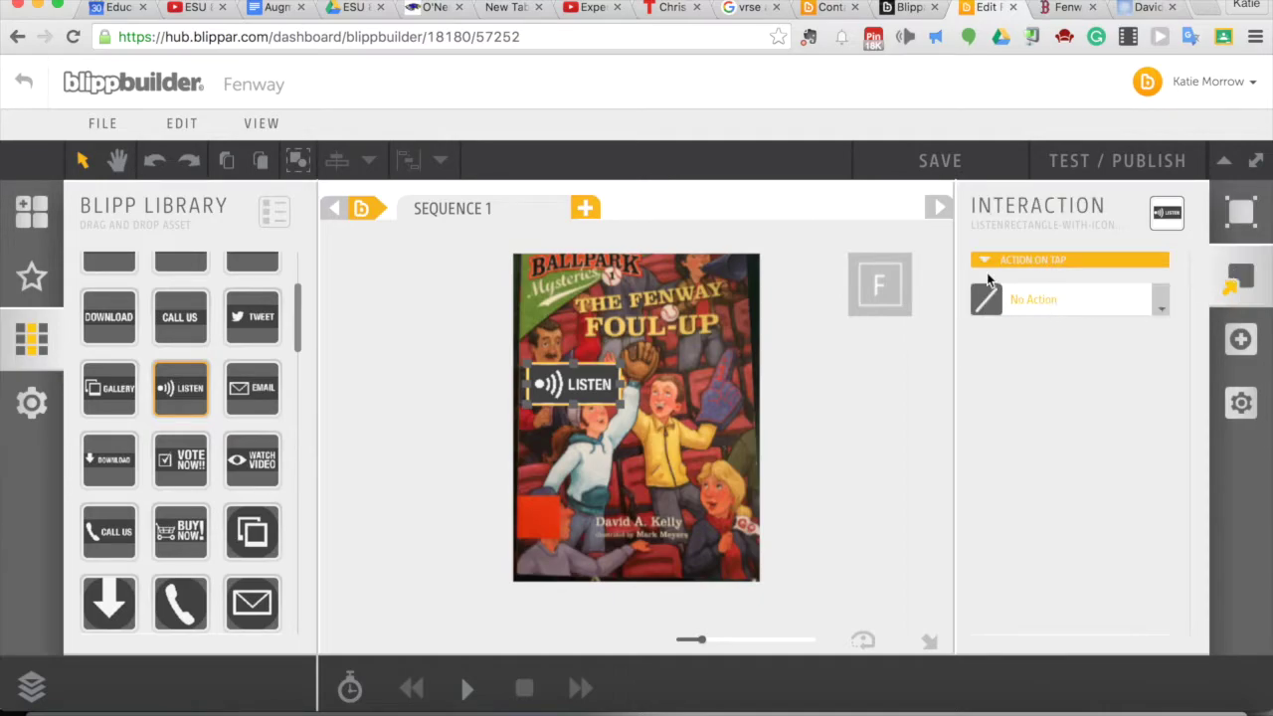
left_click(1159, 303)
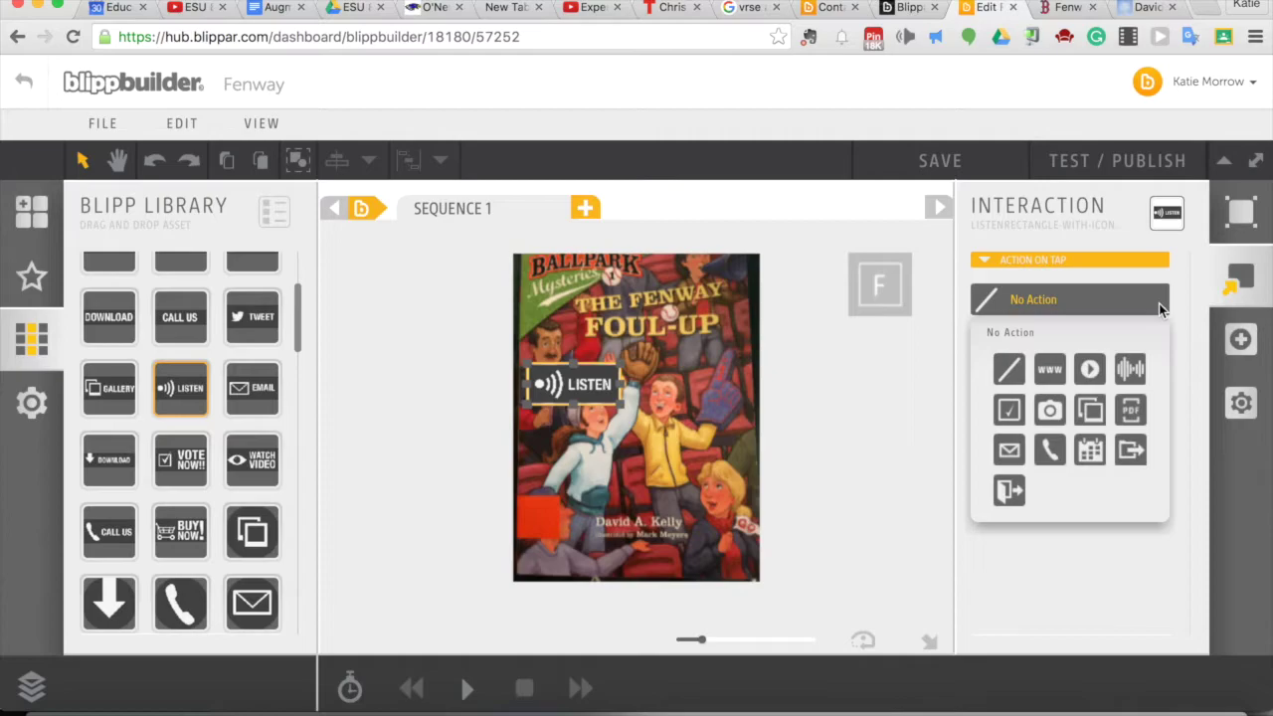
left_click(1128, 371)
- Upload TakeMeOutToTheBallgame_64kb.mp3 from the Desktop and choose it as the sound file for the Play Sound action
left_click(467, 455)
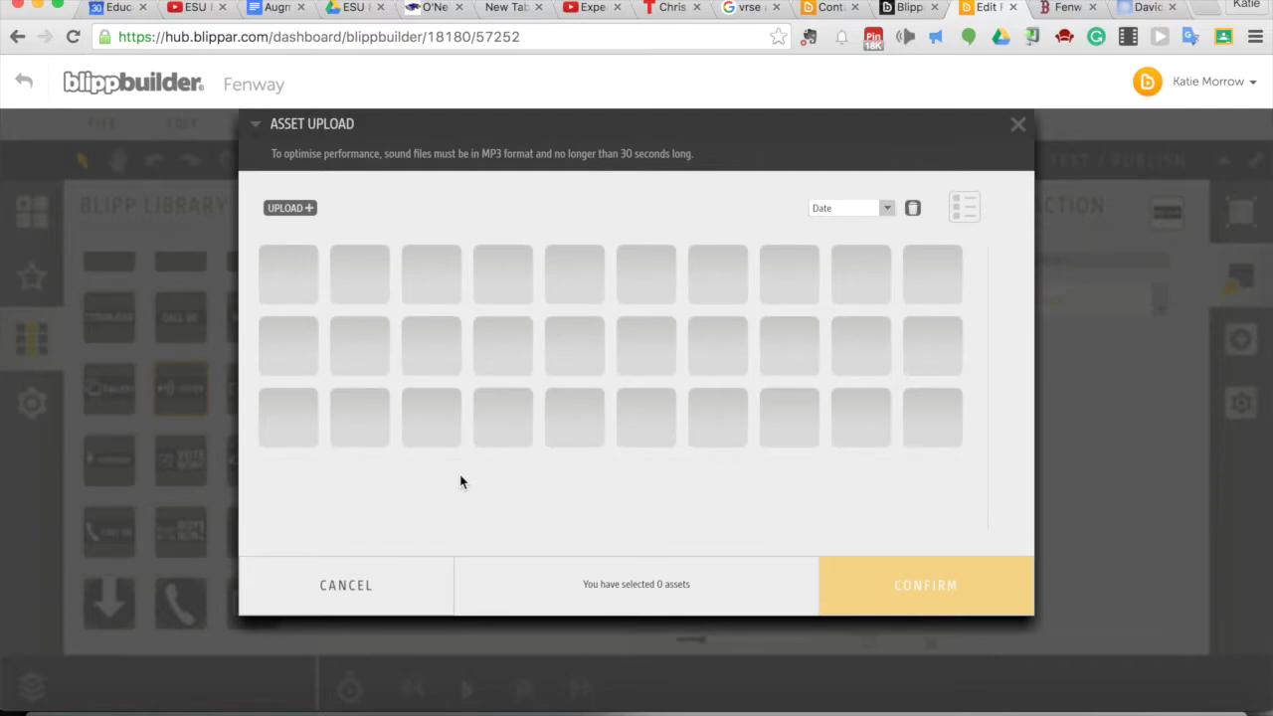
left_click(290, 208)
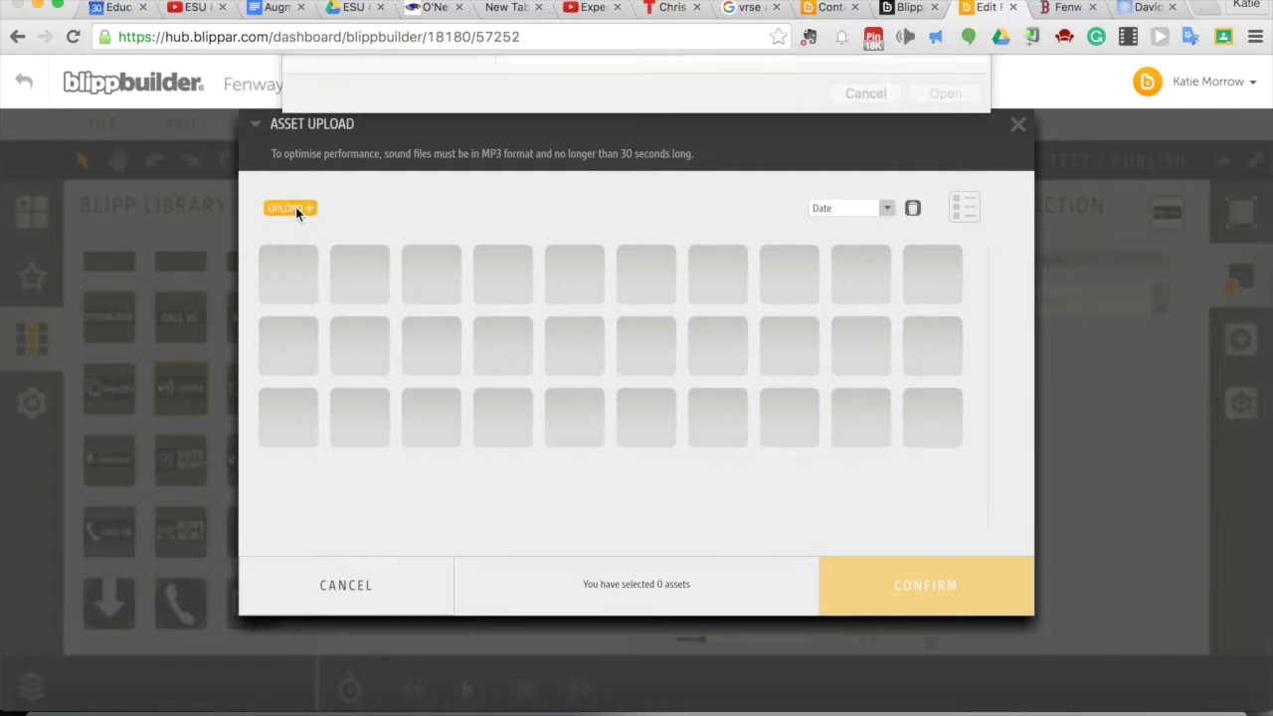
scroll(617, 380, "down", 15)
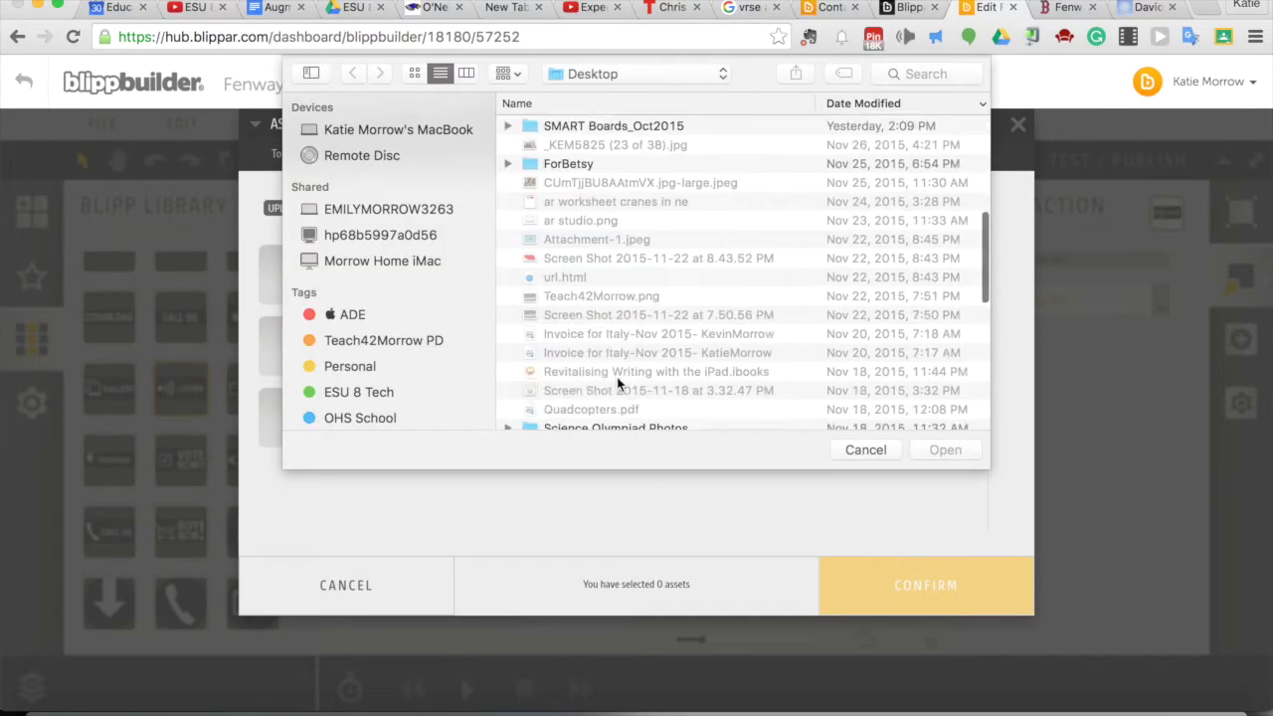
scroll(617, 381, "down", 3)
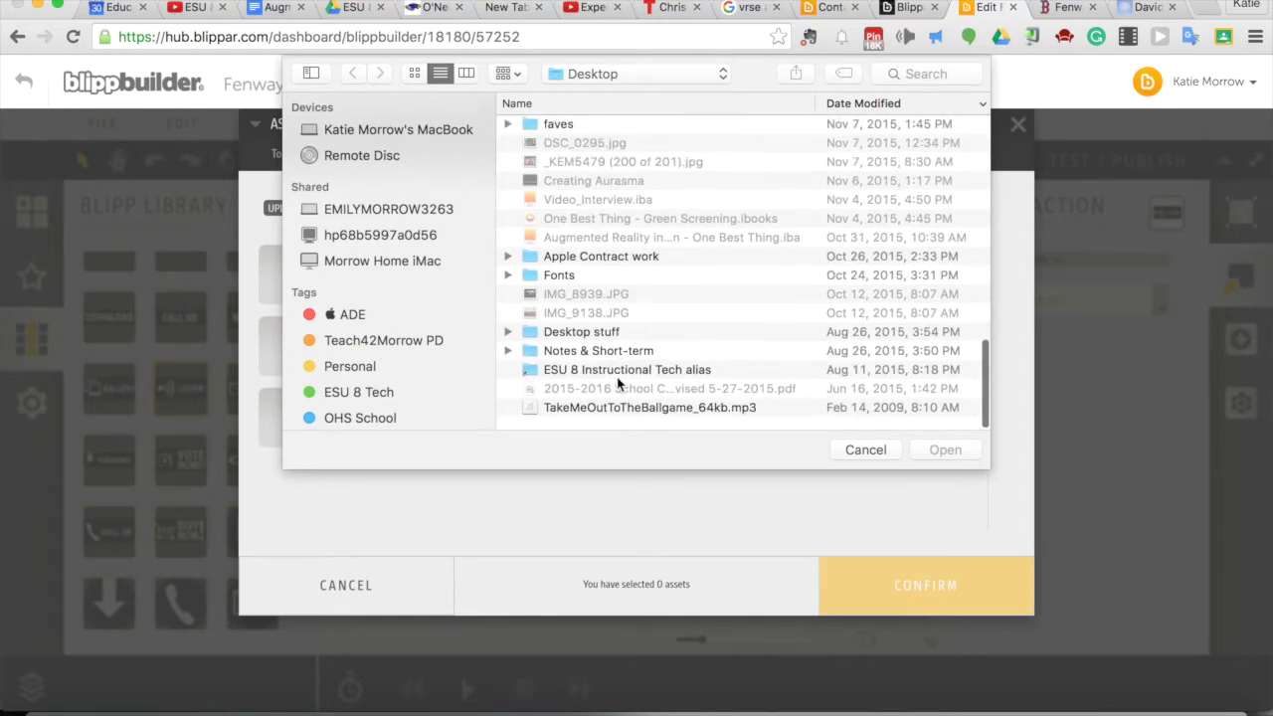
left_click(639, 421)
double_click(640, 421)
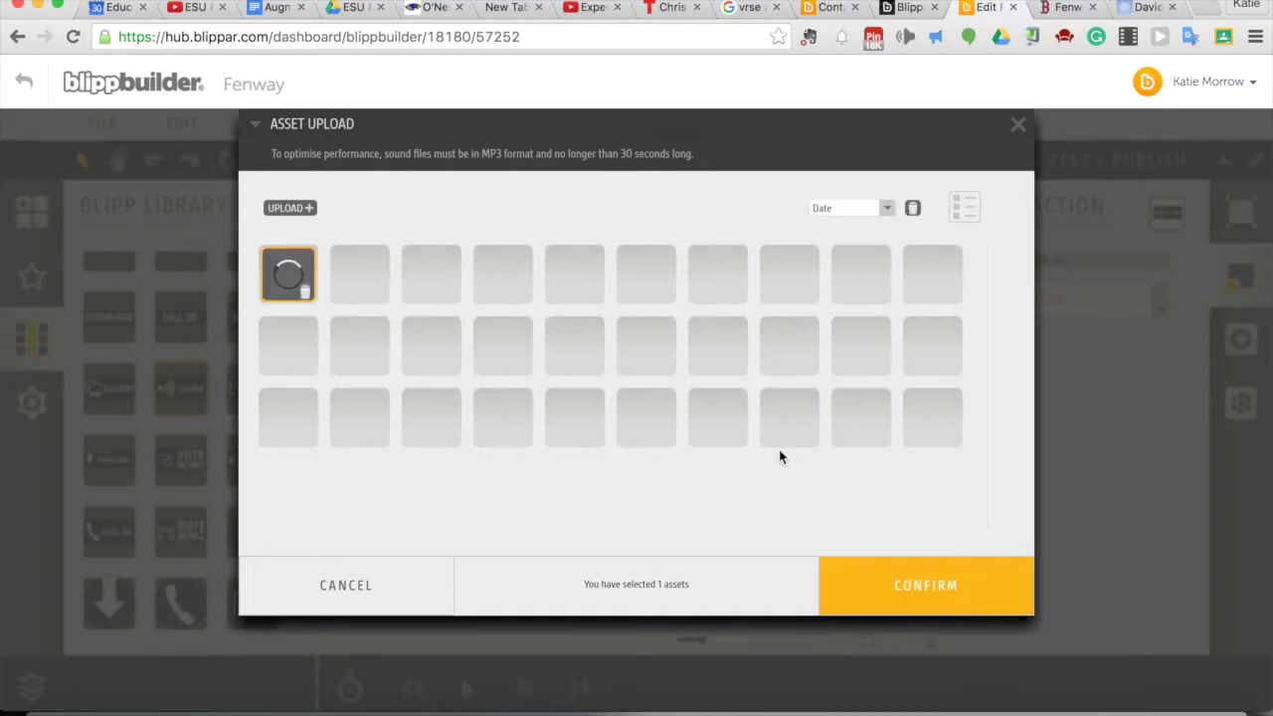
left_click(924, 586)
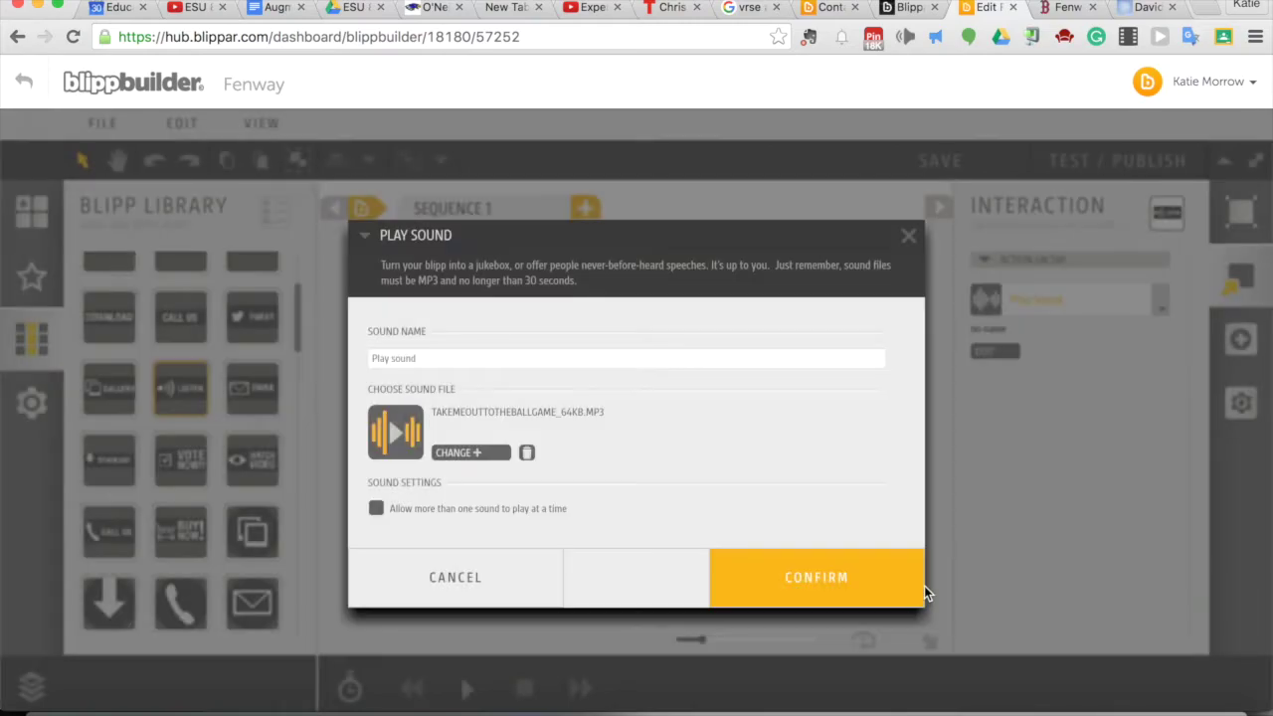
- Confirm the Play Sound settings and shrink the Listen button on the book cover
left_click(866, 581)
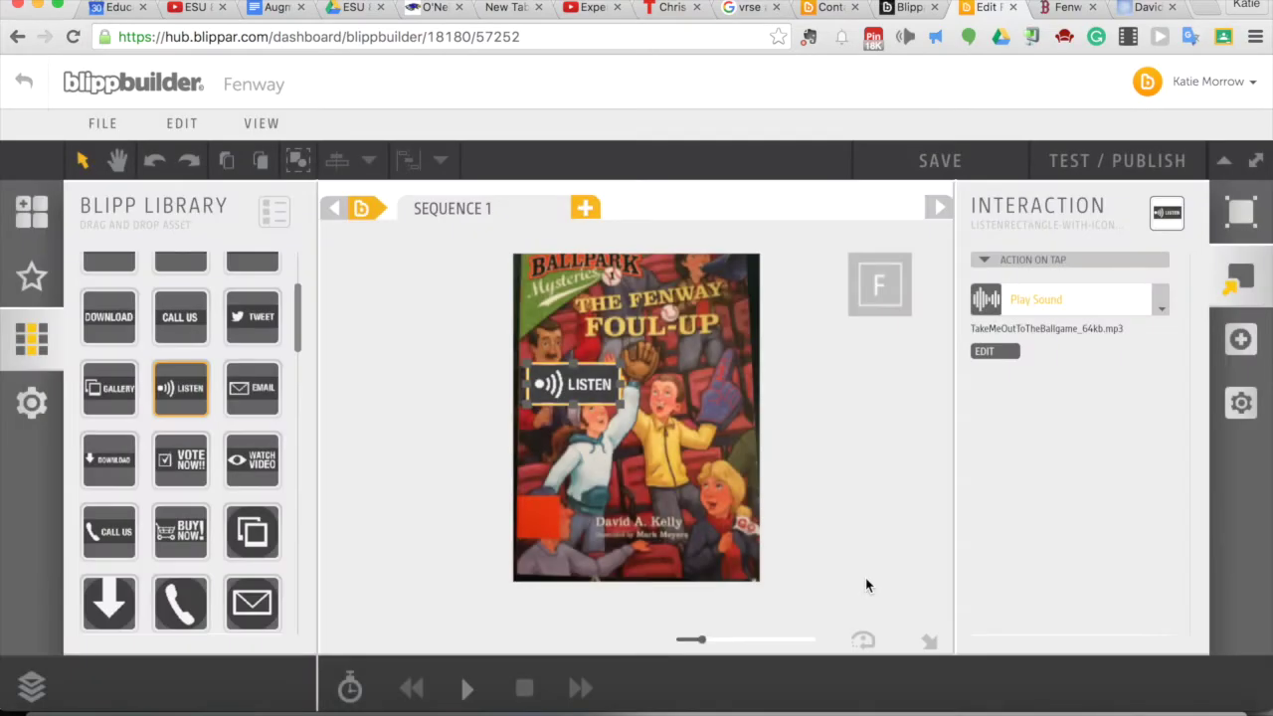
left_click_drag(623, 400, 565, 373)
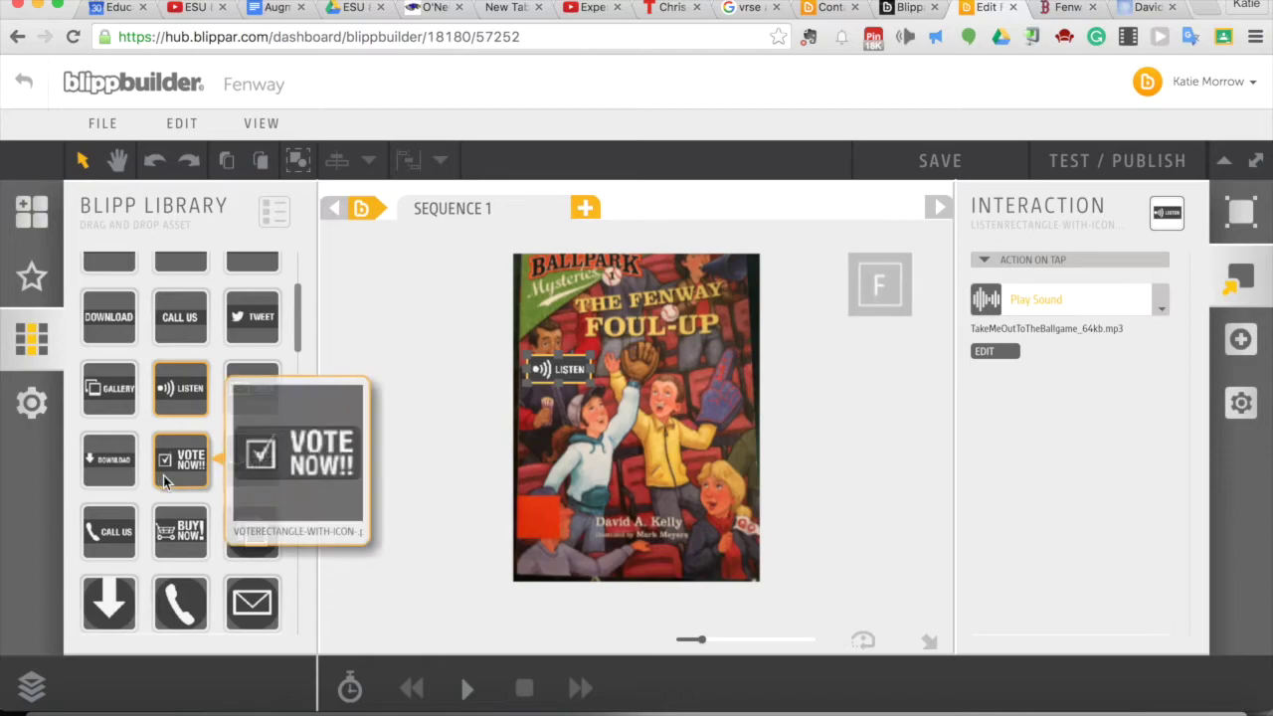
- Place the blue hotspot from the Blipp Library on the cover, shrunk to a small square beside the author's name
scroll(171, 468, "up", 4)
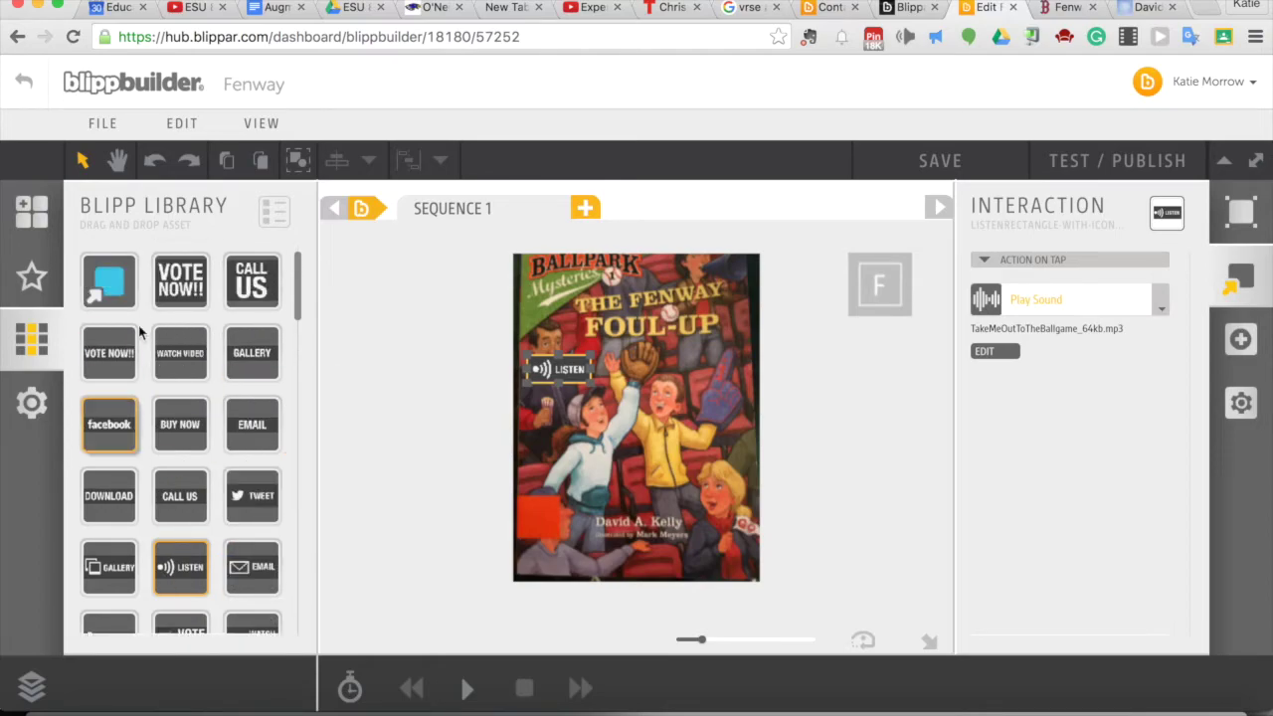
mouse_move(168, 371)
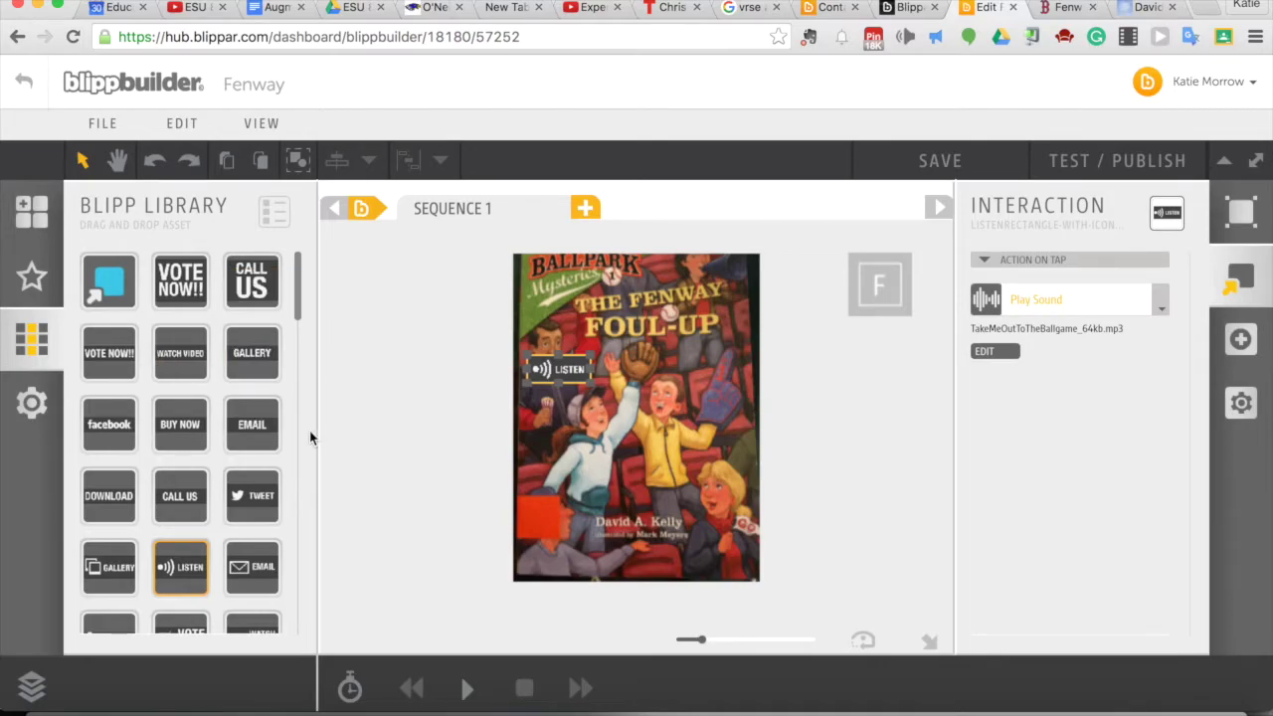
left_click_drag(118, 284, 538, 492)
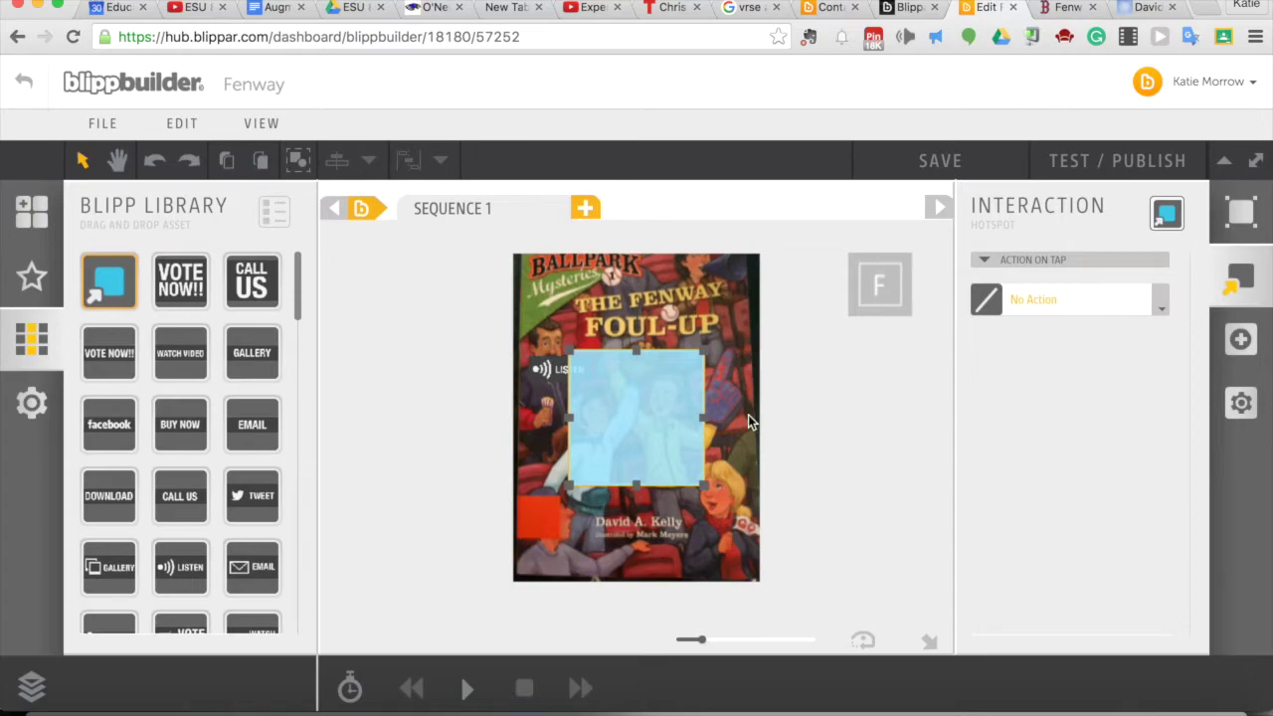
left_click_drag(698, 356, 564, 542)
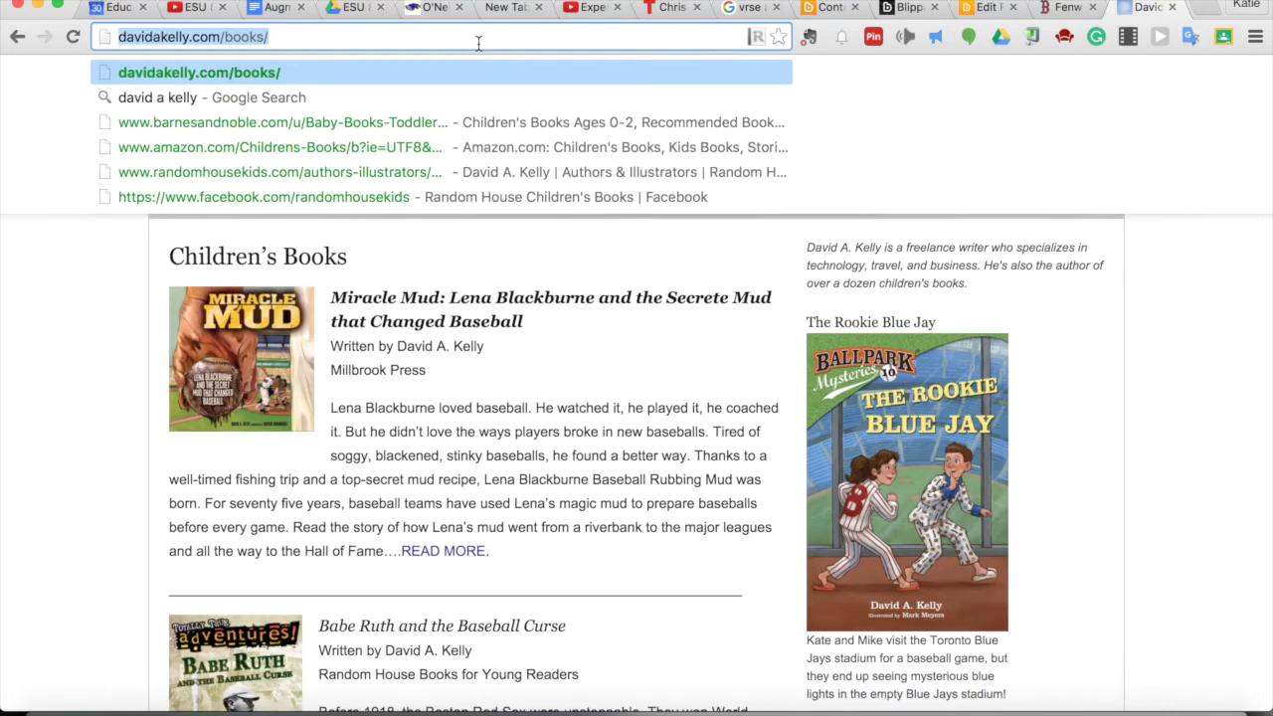
left_click(985, 8)
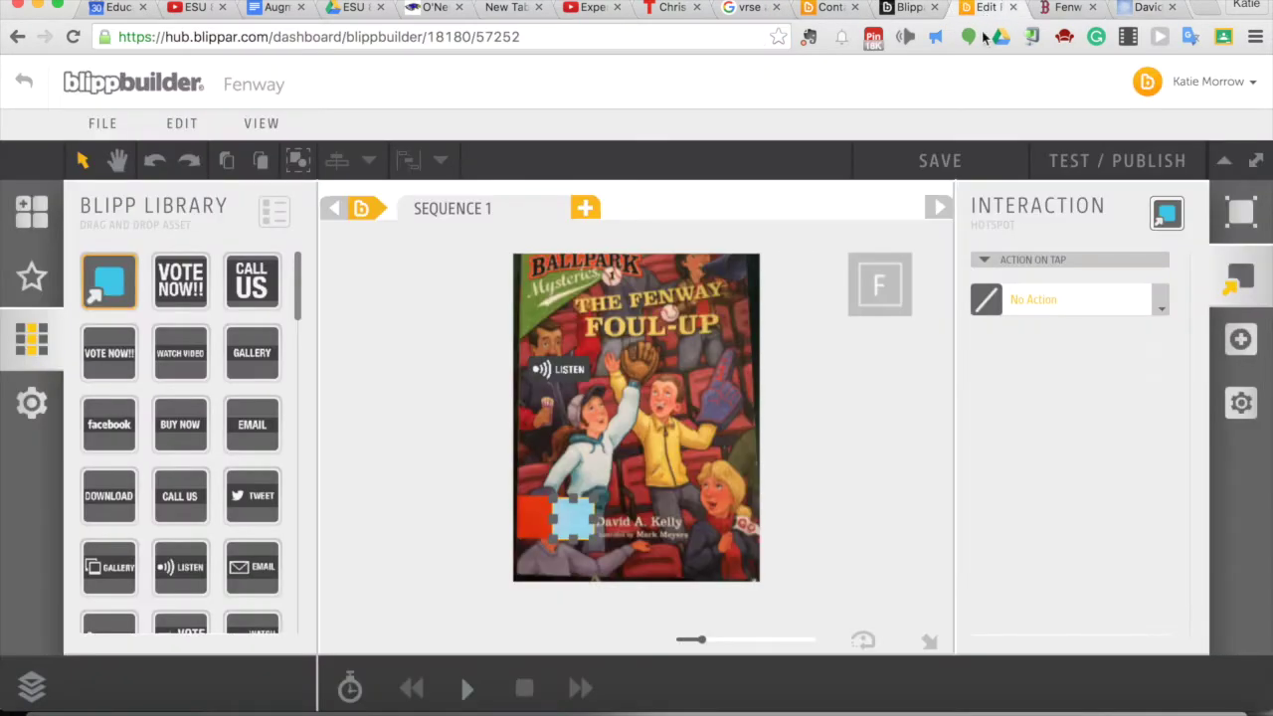
left_click(1061, 299)
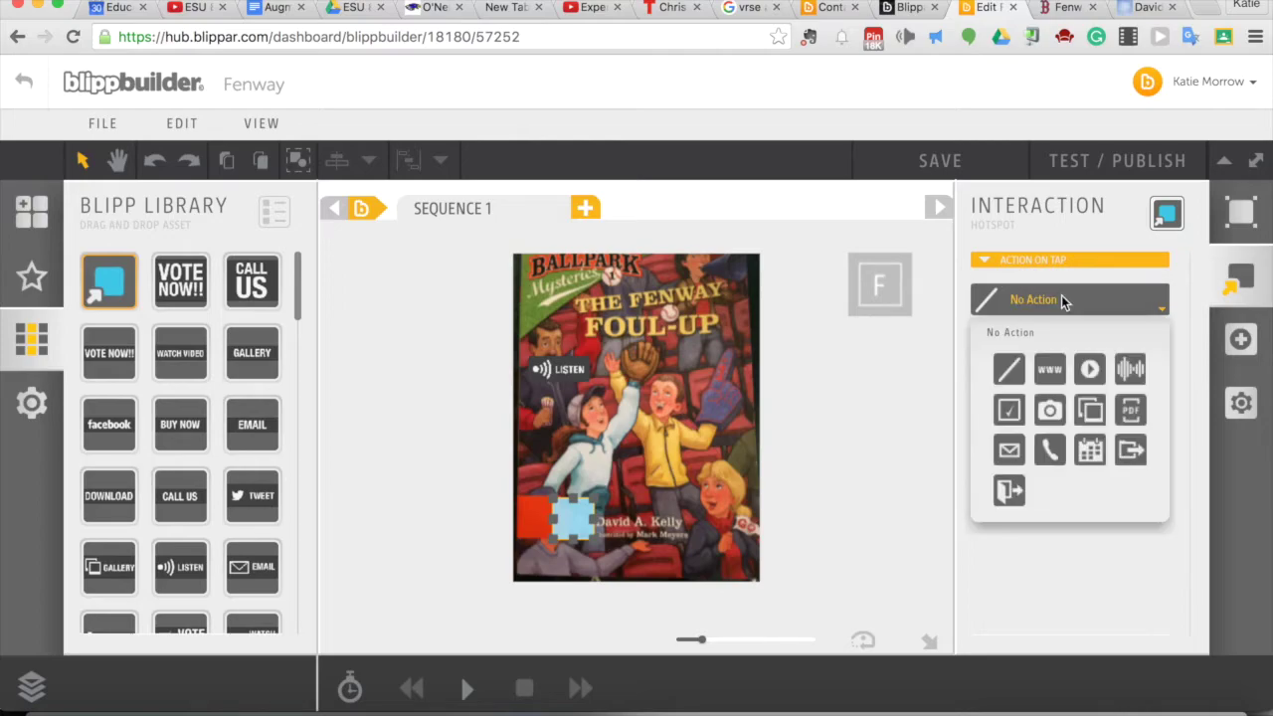
left_click(1055, 366)
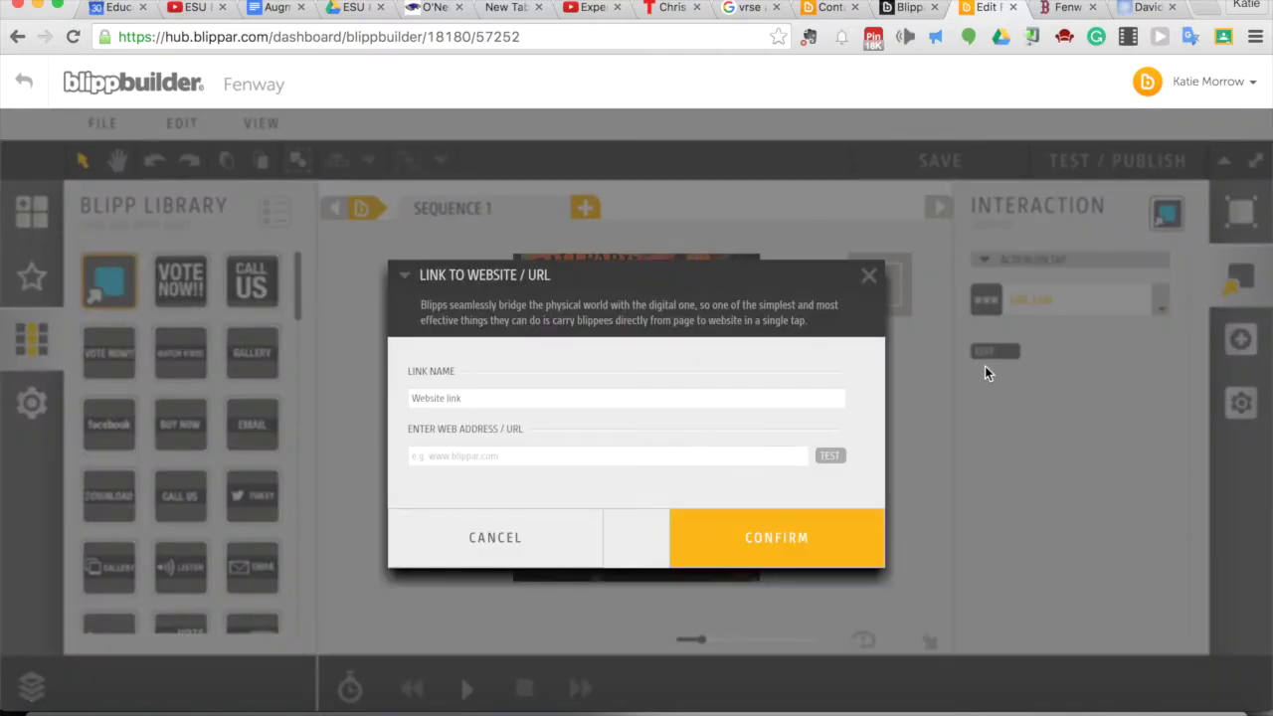
left_click(559, 463)
type("http://davidakelly.com/books/")
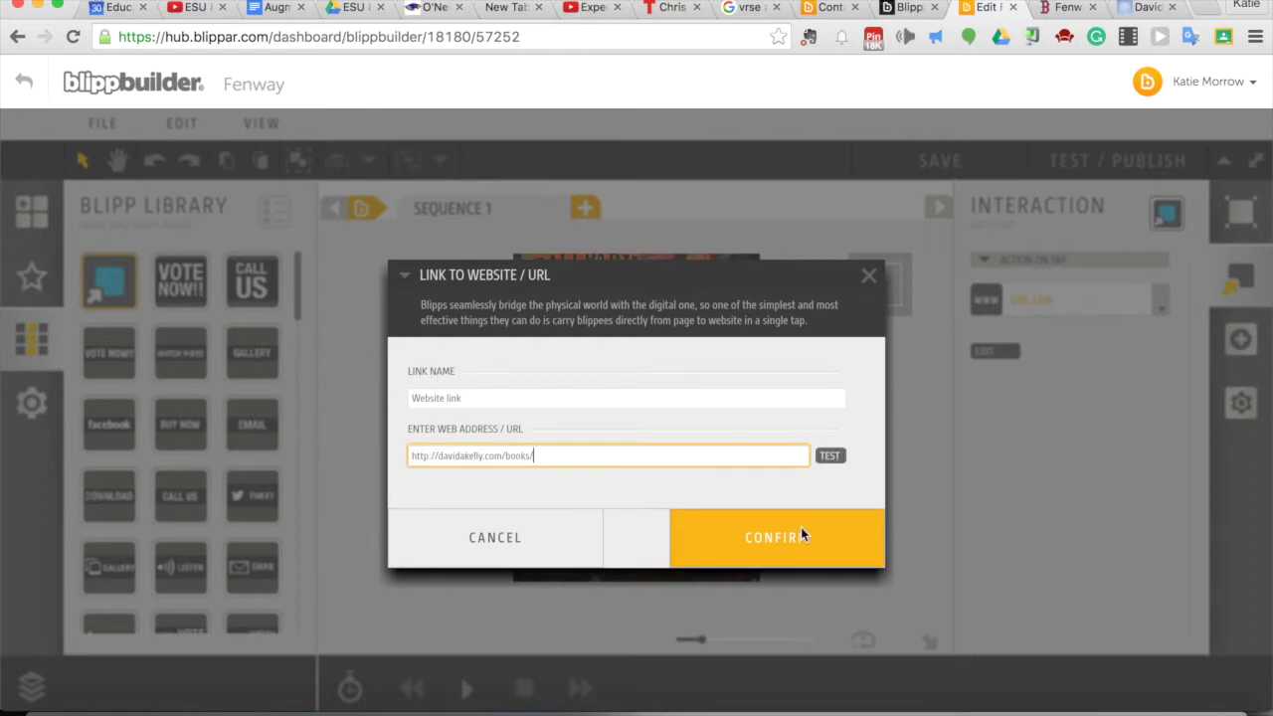
left_click(794, 546)
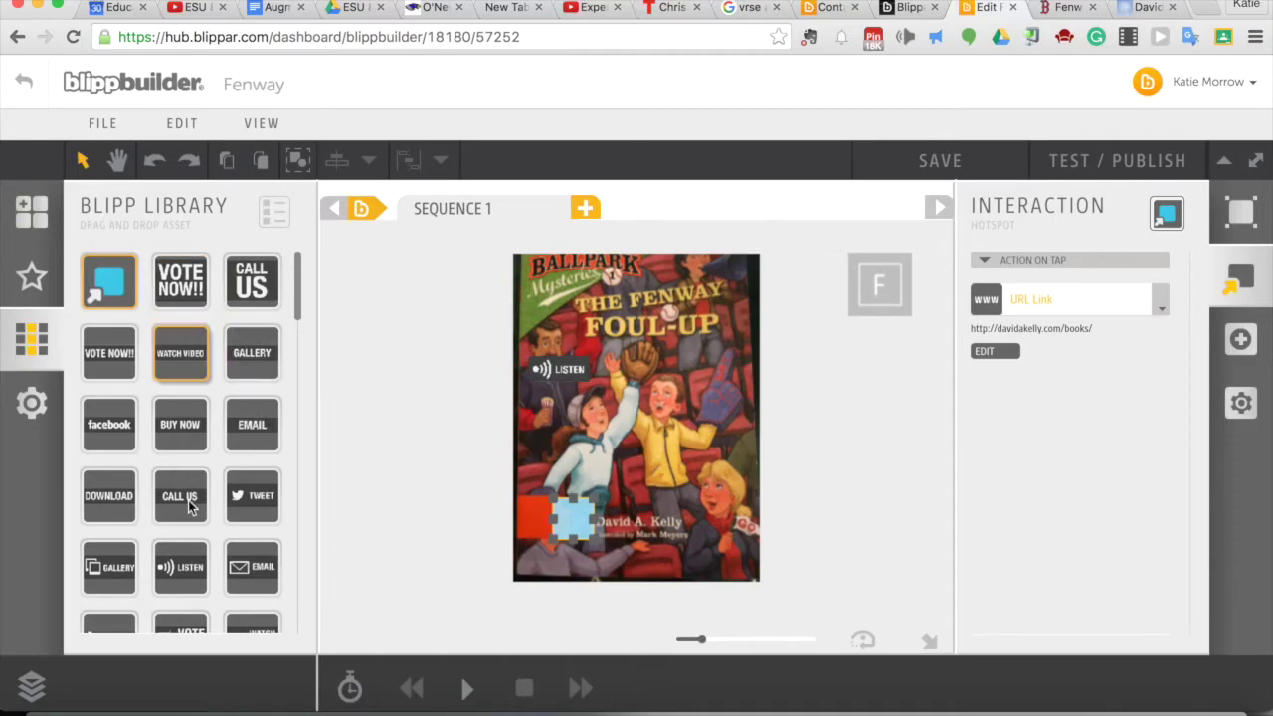
- Place the round white gallery icon from the Blipp Library on the cover near the blue foam finger and scale it down
scroll(191, 506, "down", 5)
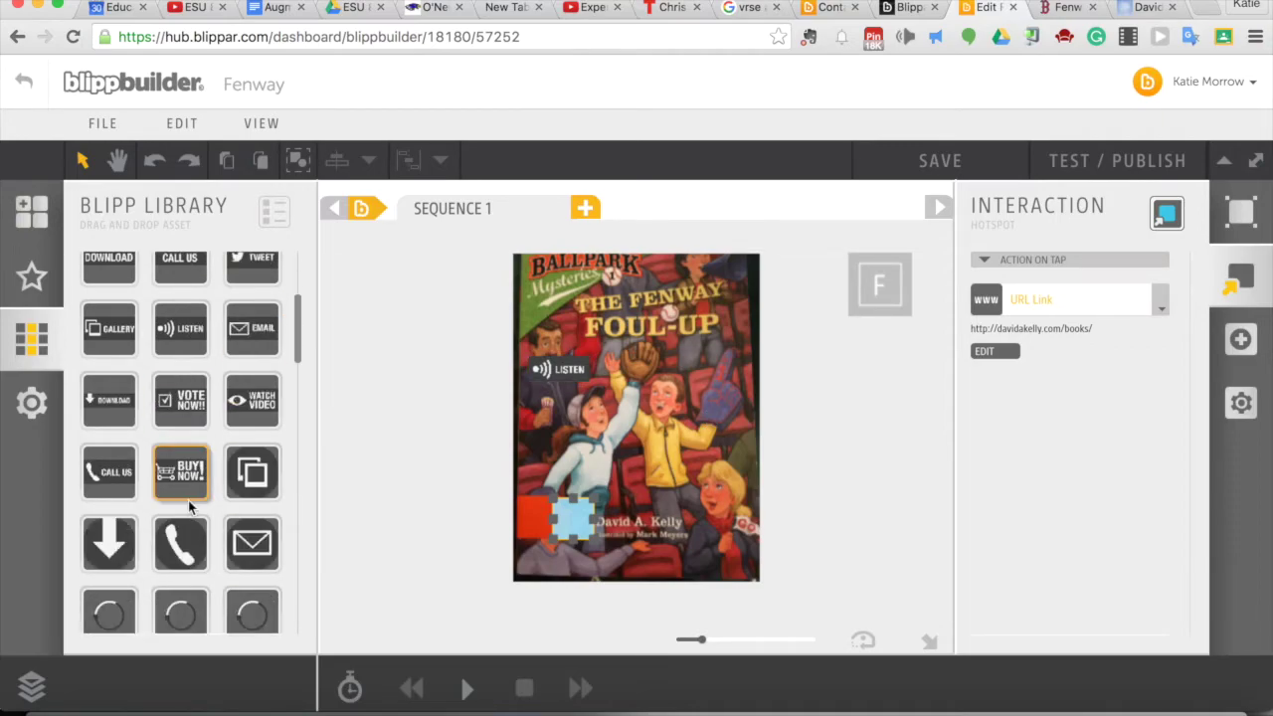
scroll(188, 500, "down", 3)
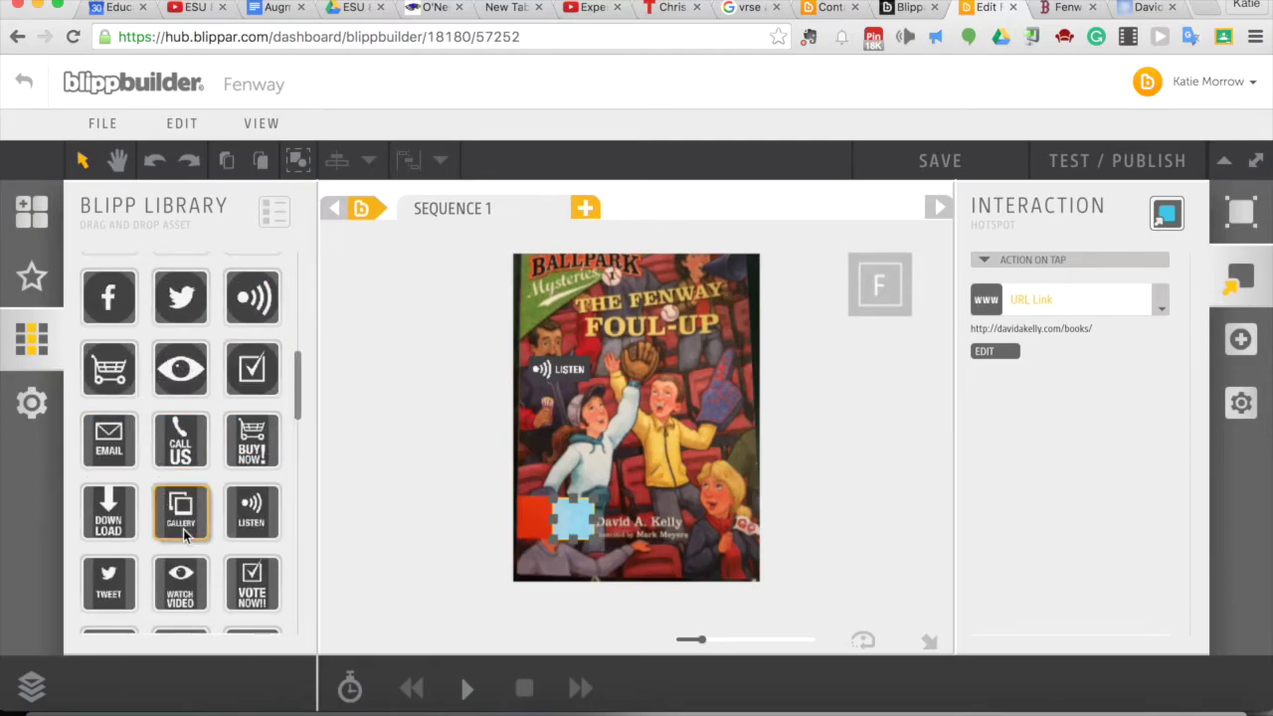
scroll(183, 530, "down", 5)
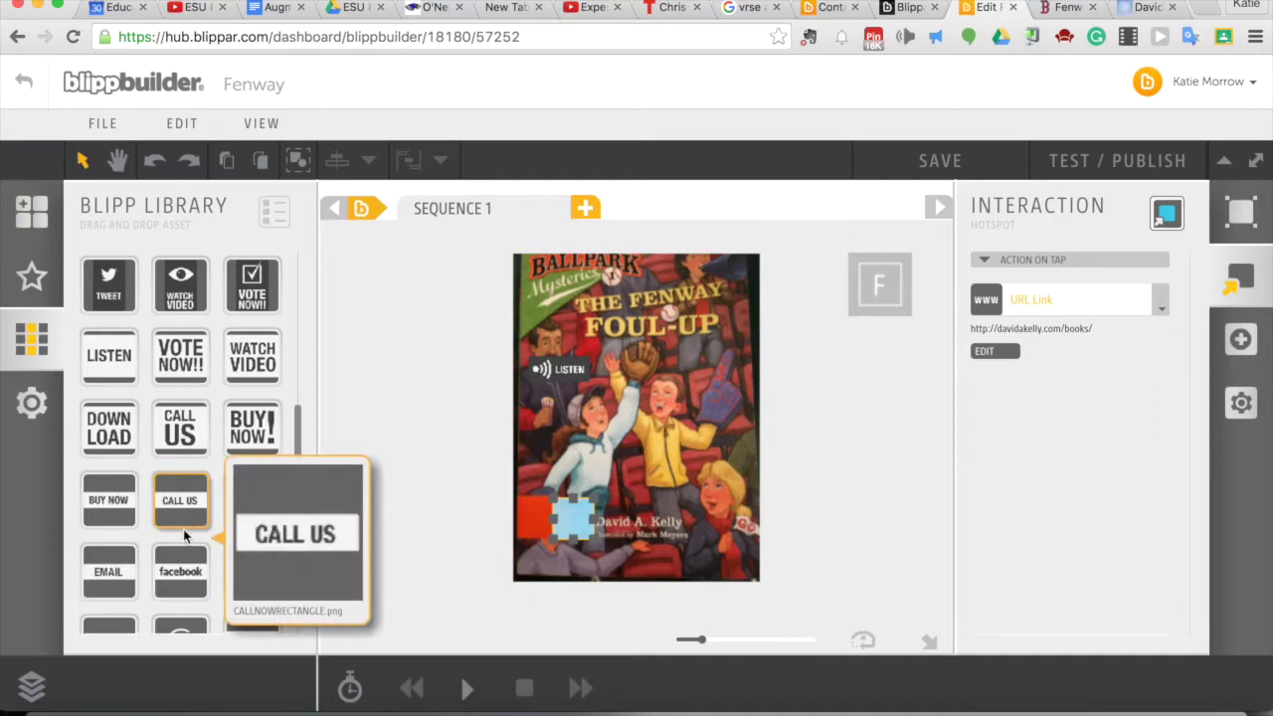
scroll(181, 519, "down", 3)
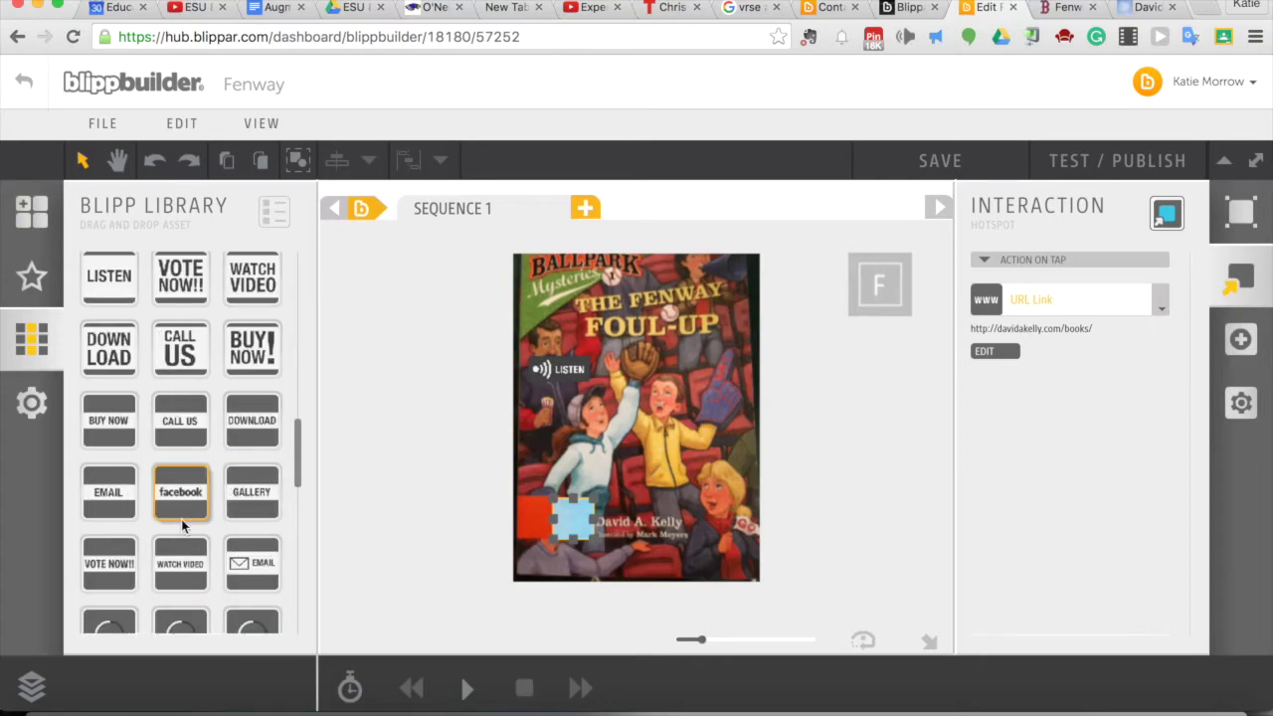
scroll(181, 519, "down", 4)
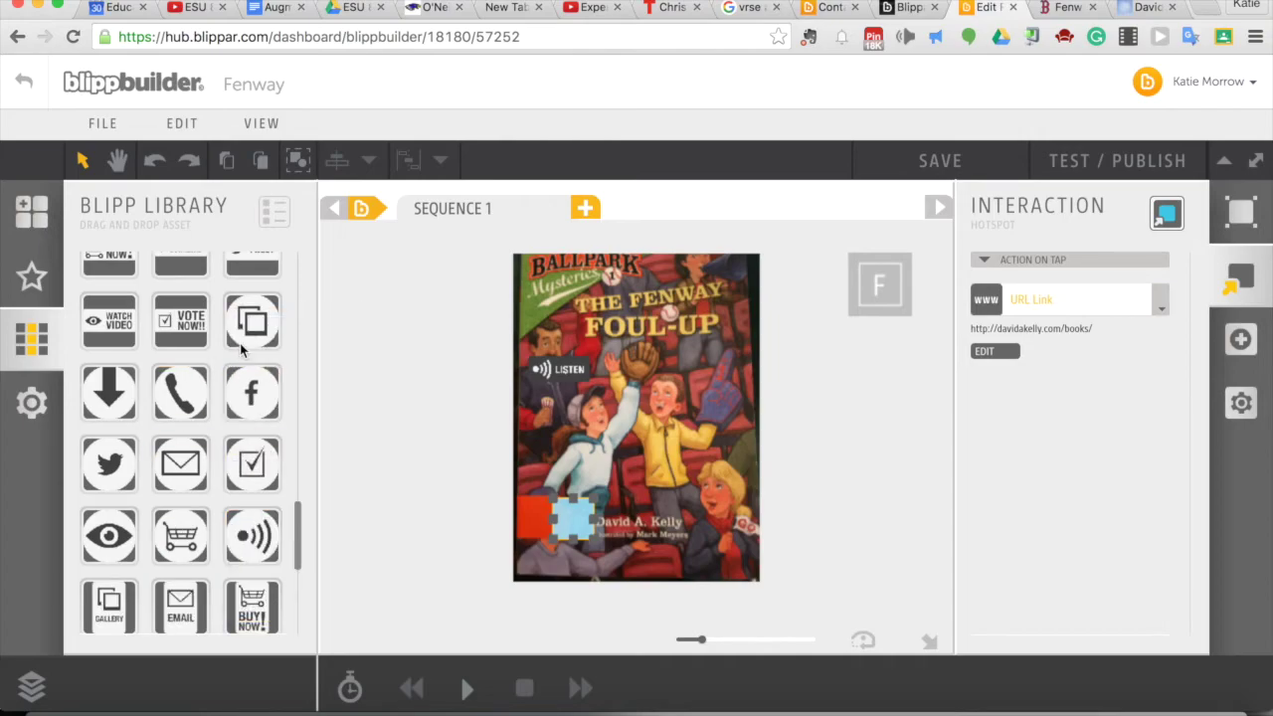
mouse_move(251, 335)
left_click_drag(250, 334, 693, 355)
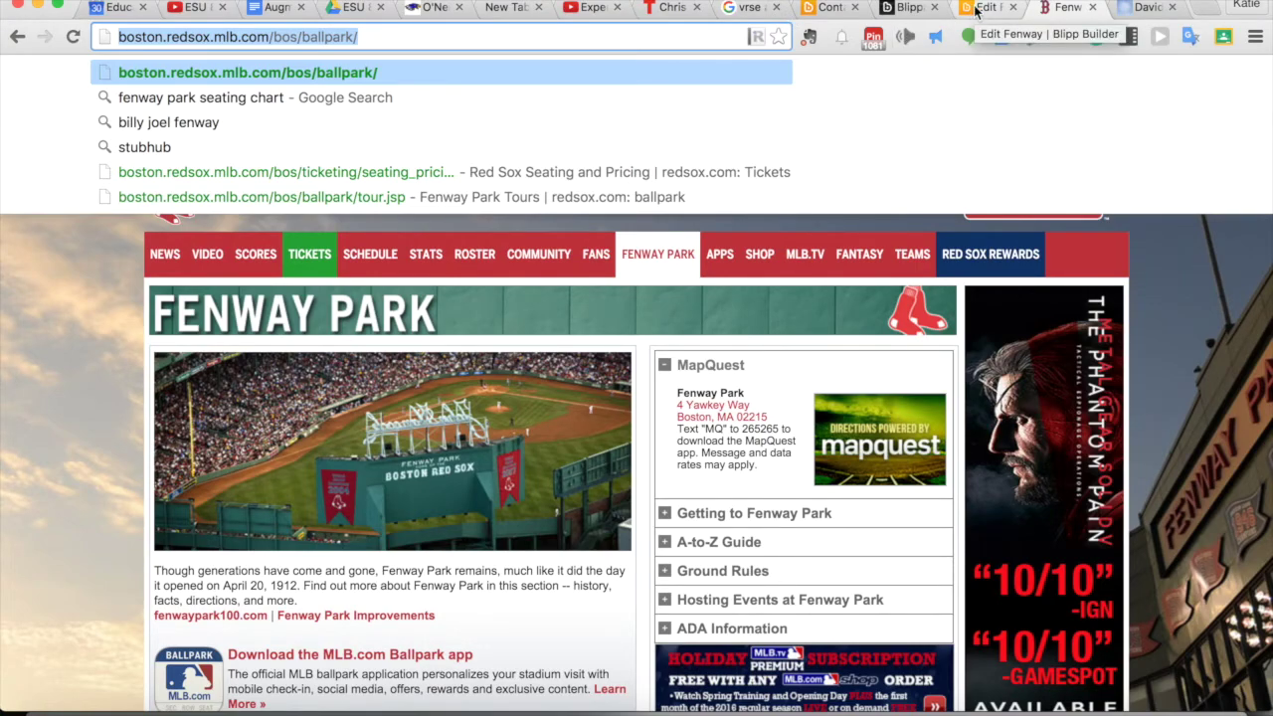
left_click(977, 8)
left_click_drag(747, 525, 702, 404)
left_click(1040, 301)
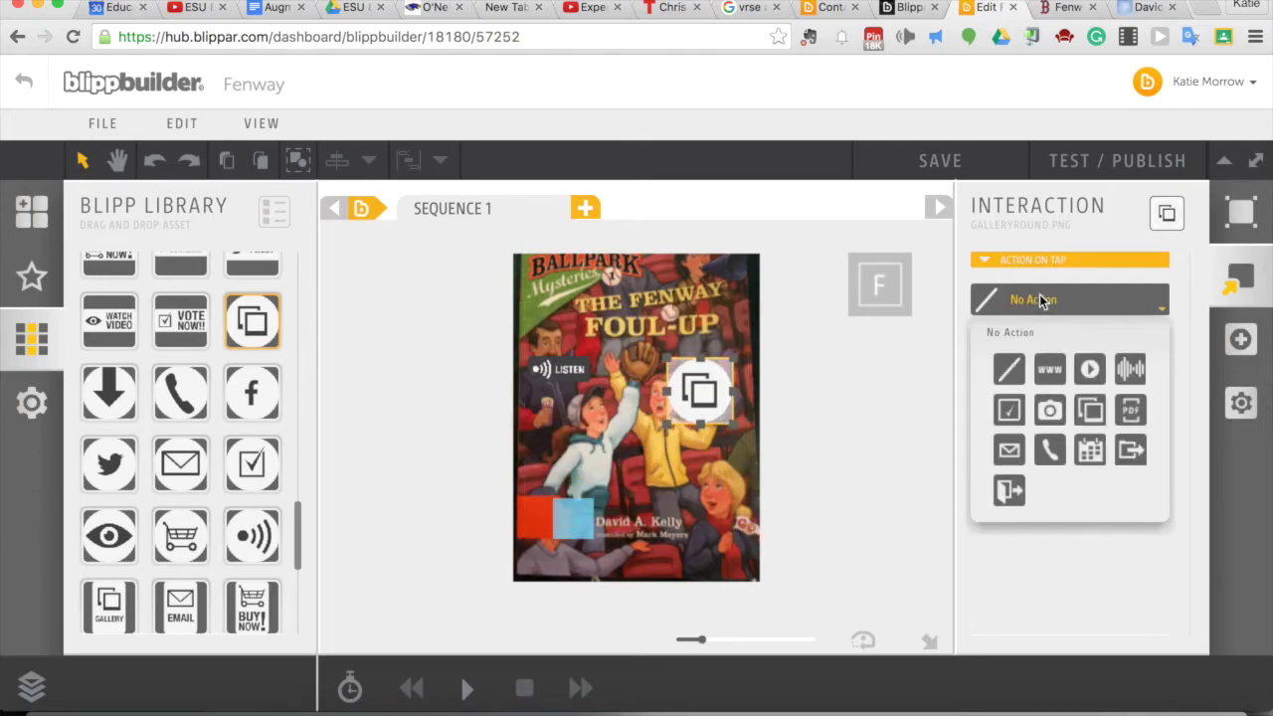
left_click(1052, 366)
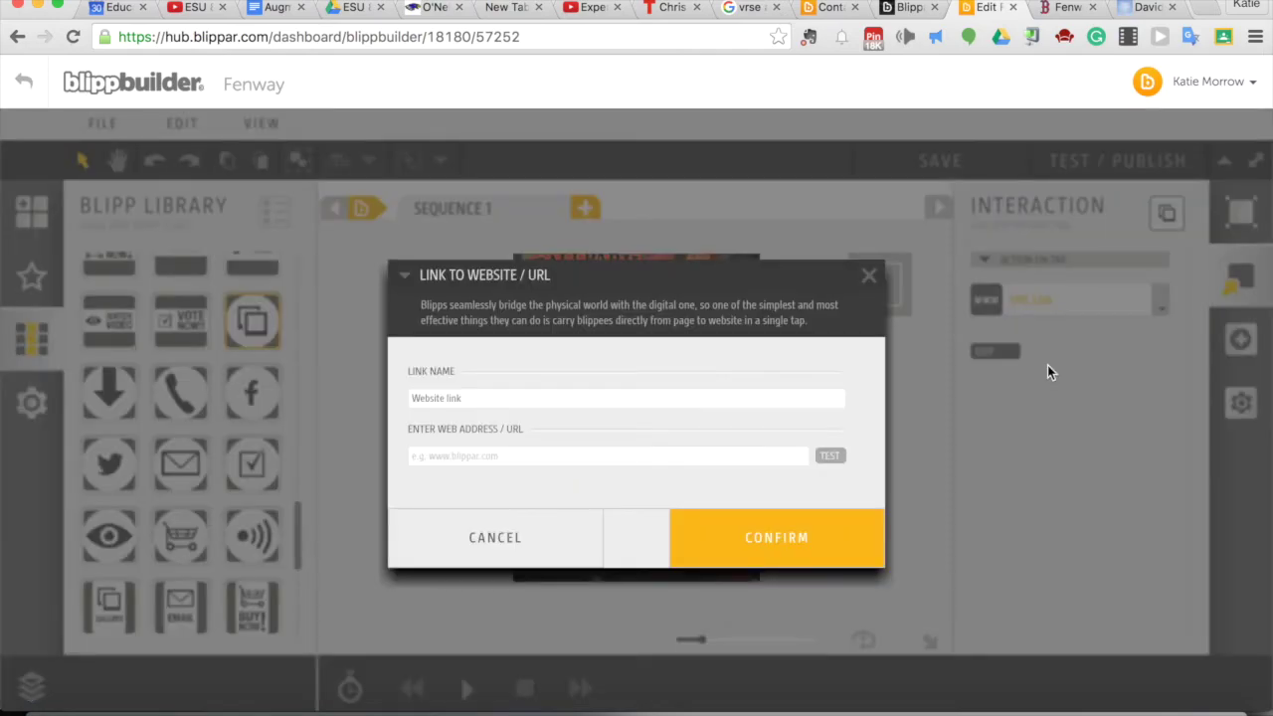
left_click(597, 454)
type("http://boston.redsox.mlb.com/bos/ballpark/")
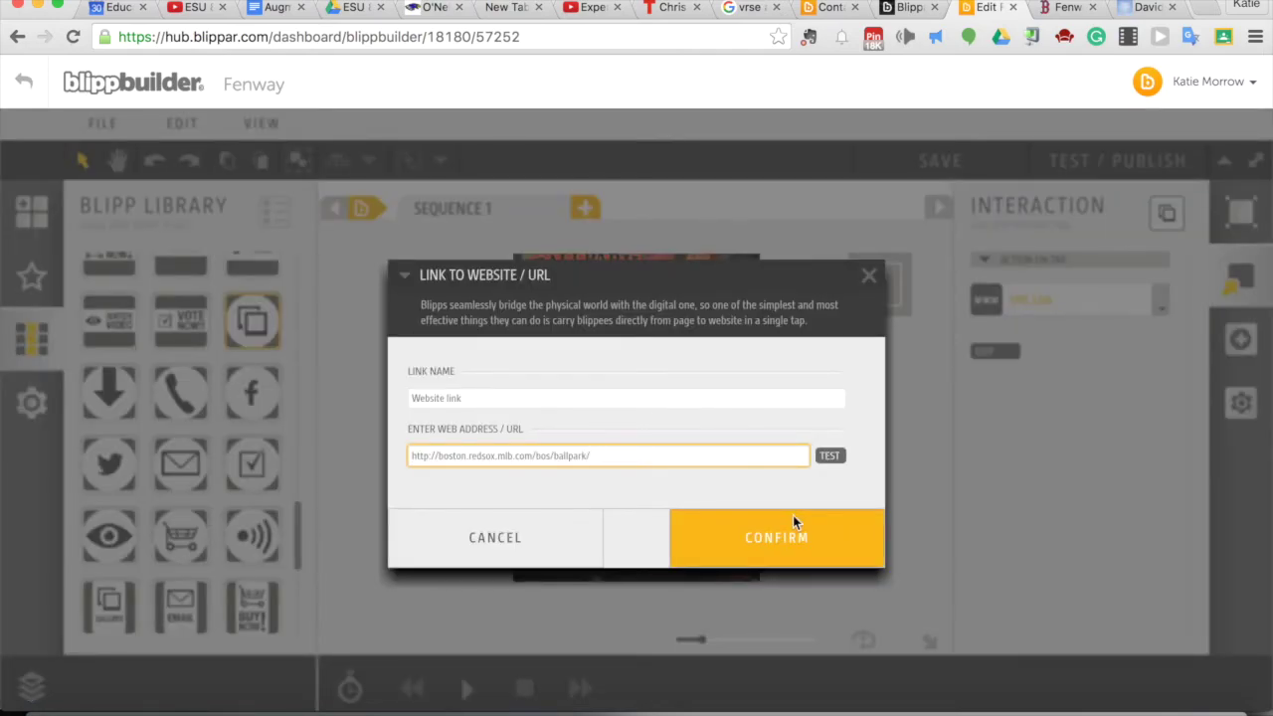
left_click(793, 525)
- Shrink the gallery icon further and move it onto the blue foam finger
left_click(730, 418)
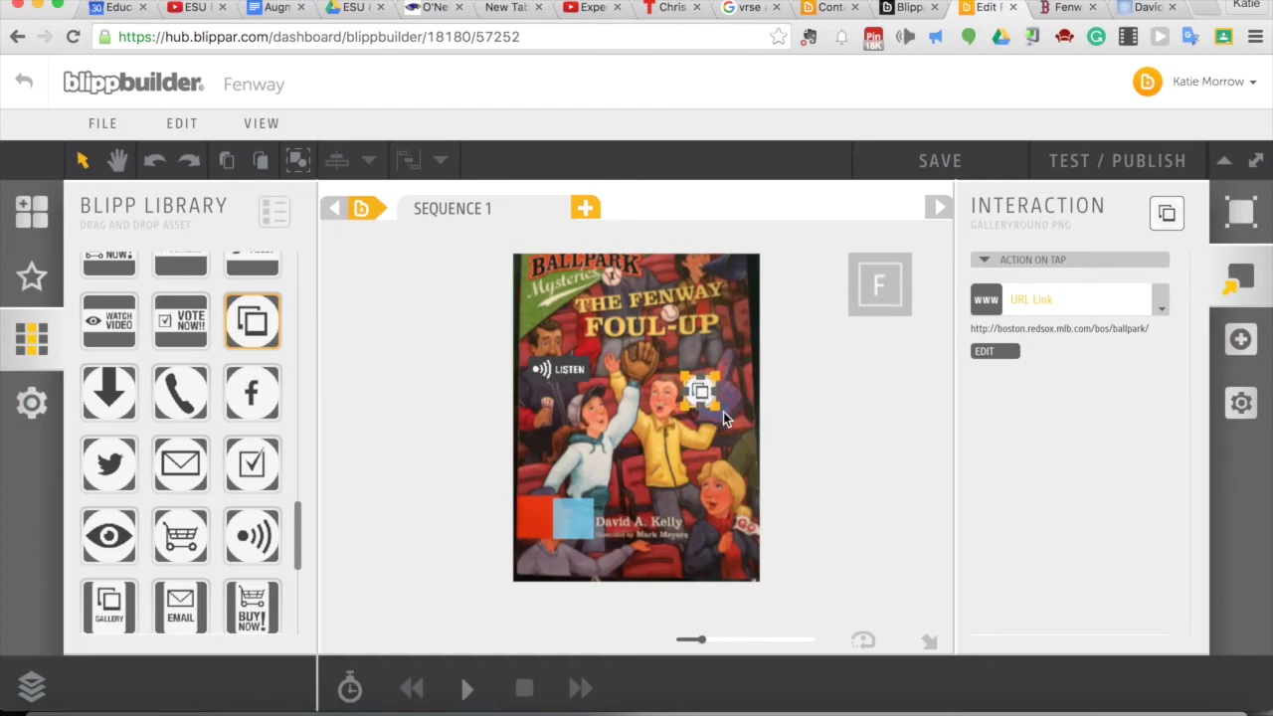
left_click(722, 379)
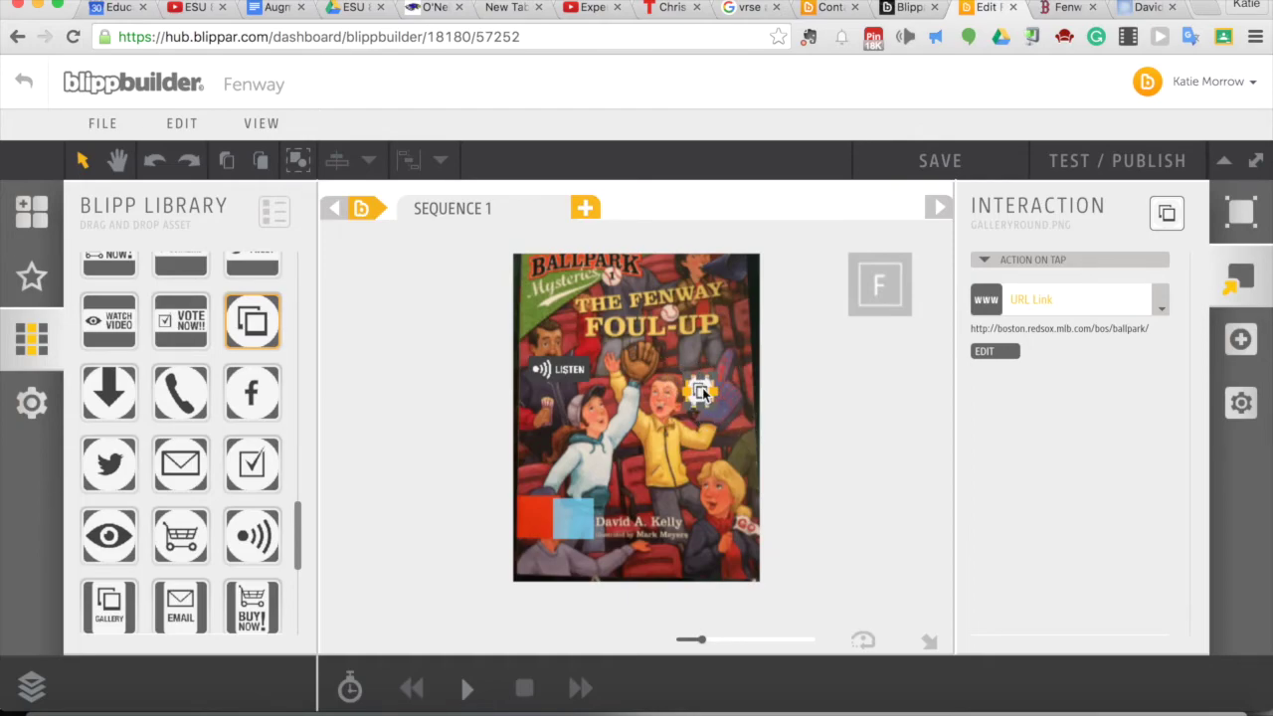
mouse_move(703, 392)
left_mouse_down()
mouse_move(722, 372)
mouse_move(726, 386)
left_mouse_up()
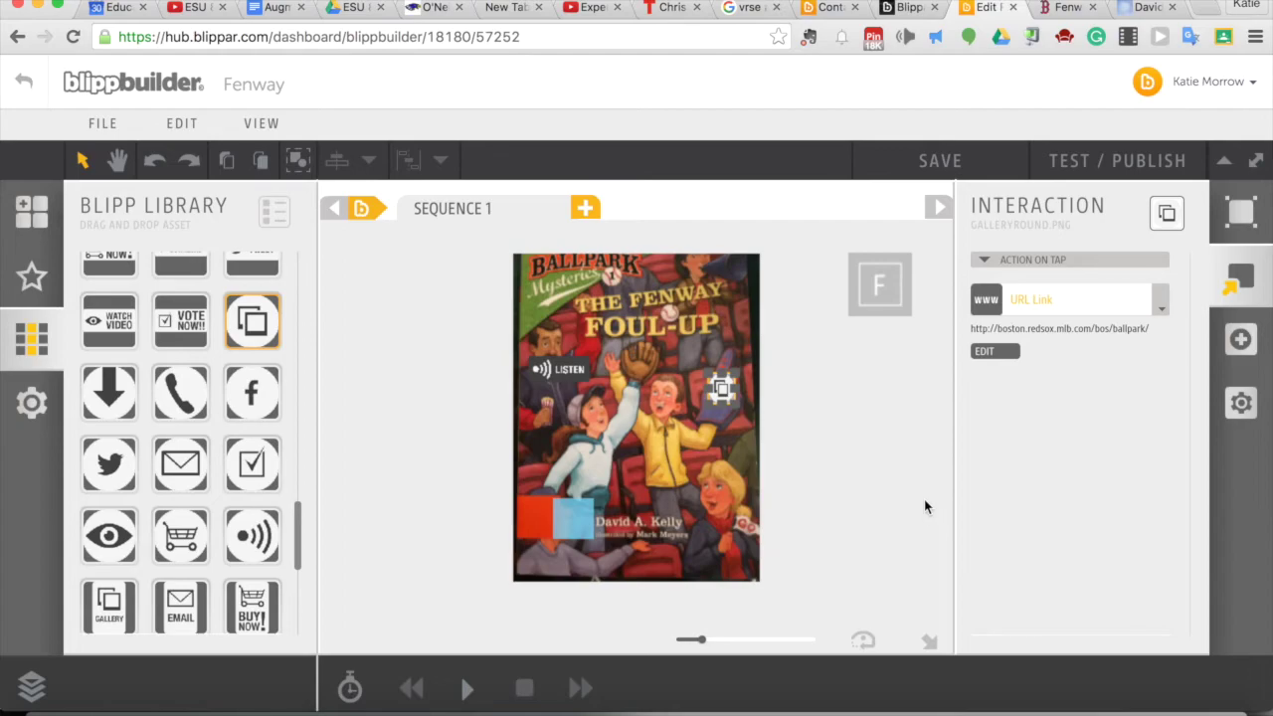
- Save the Fenway blipp and publish it to all countries (Global)
left_click(935, 167)
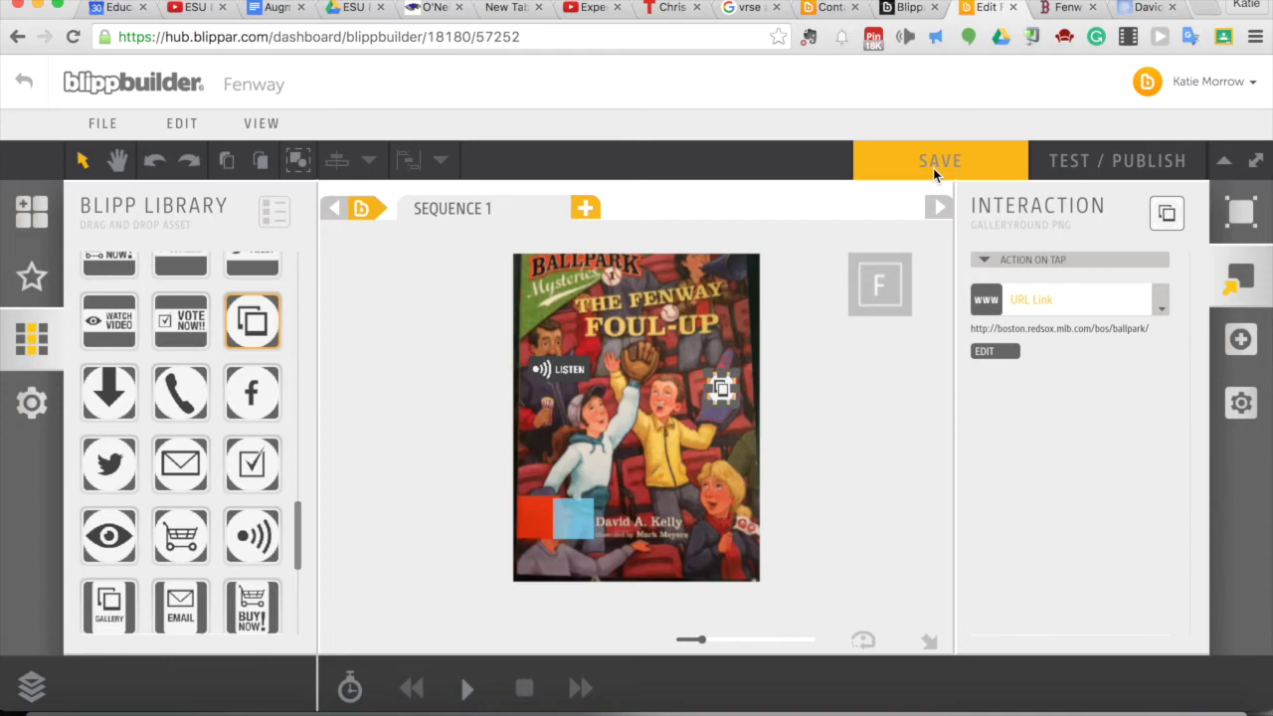
left_click(1090, 164)
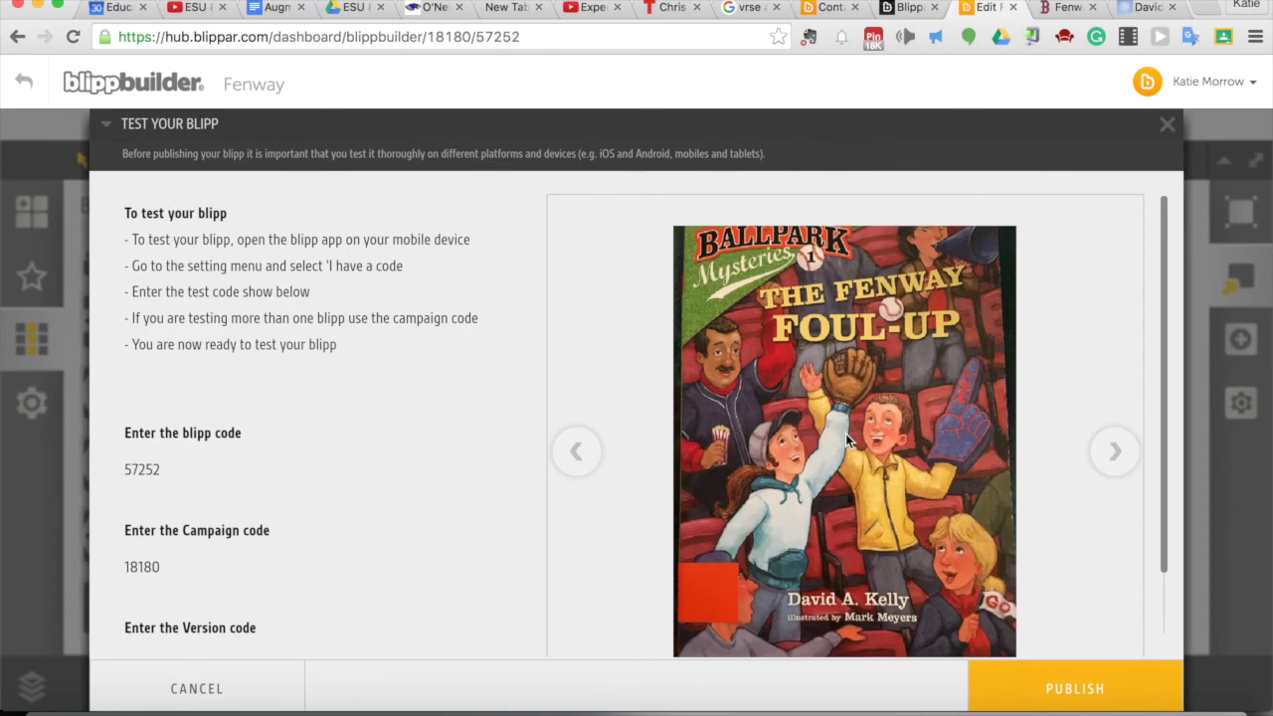
left_click(1033, 675)
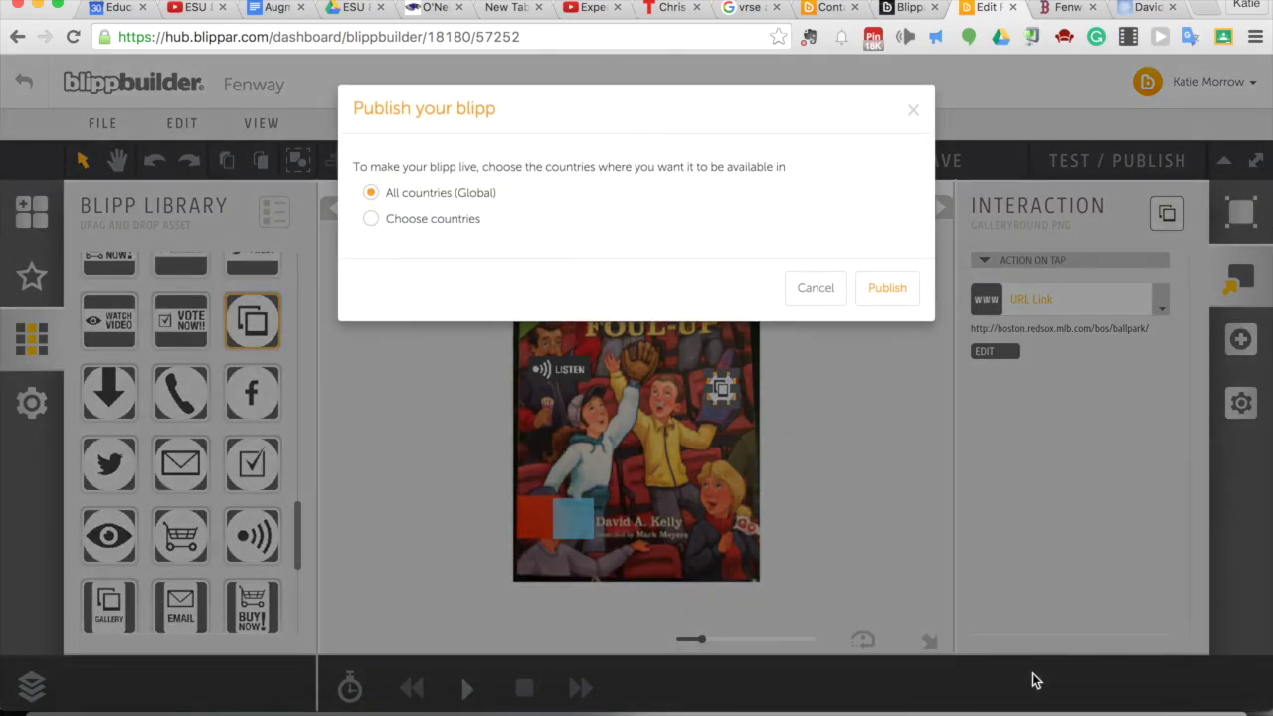
left_click(880, 289)
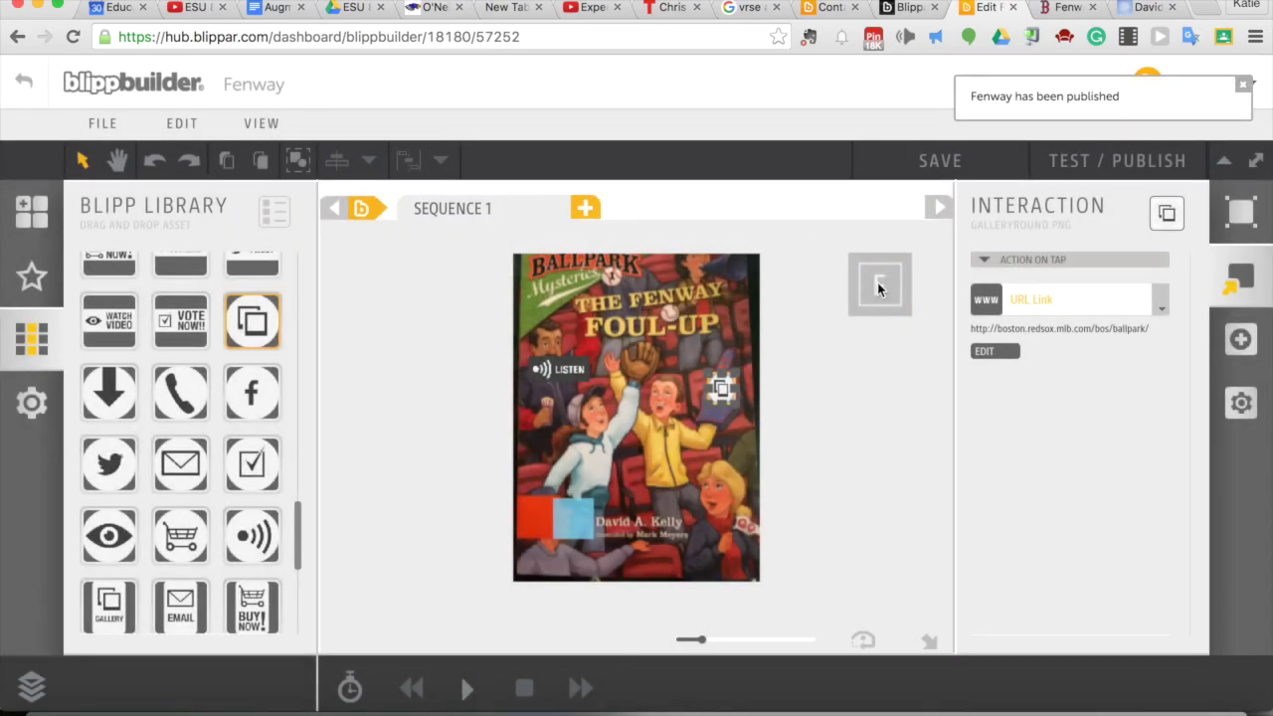